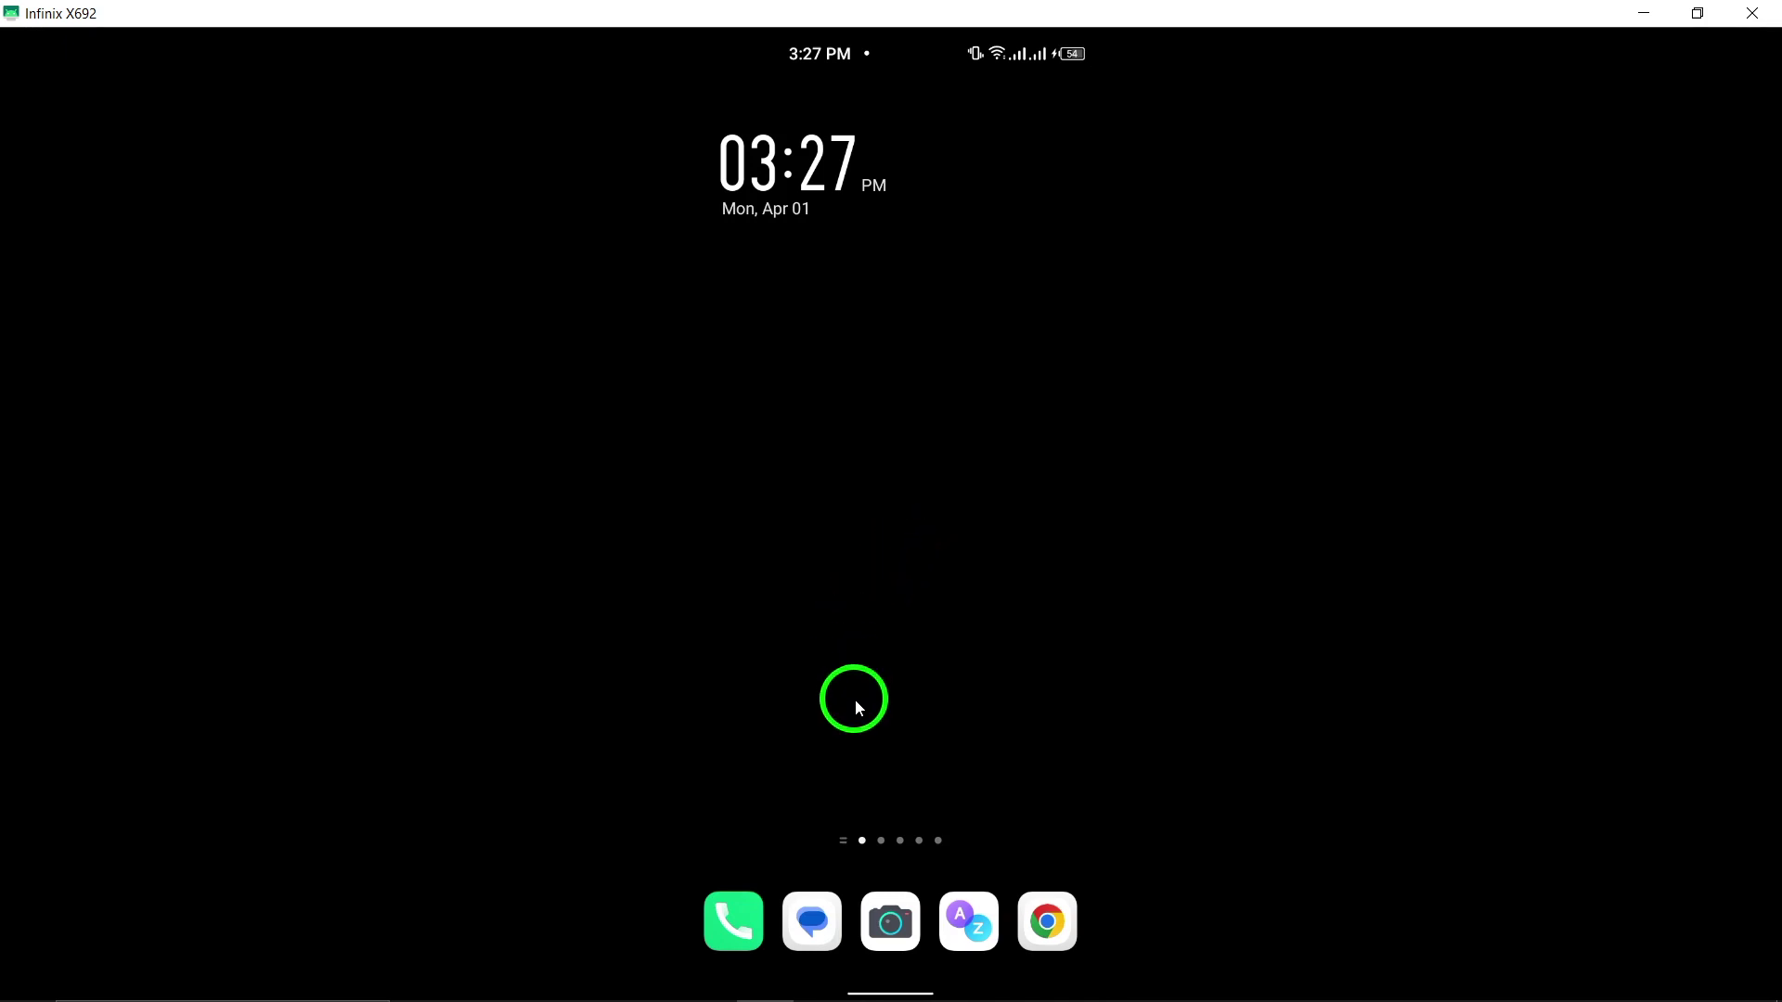
Step: Swipe up on the home screen to reveal the all-apps drawer
{"action": "left_click_drag", "start_coordinate": [857, 700], "coordinate": [849, 446]}
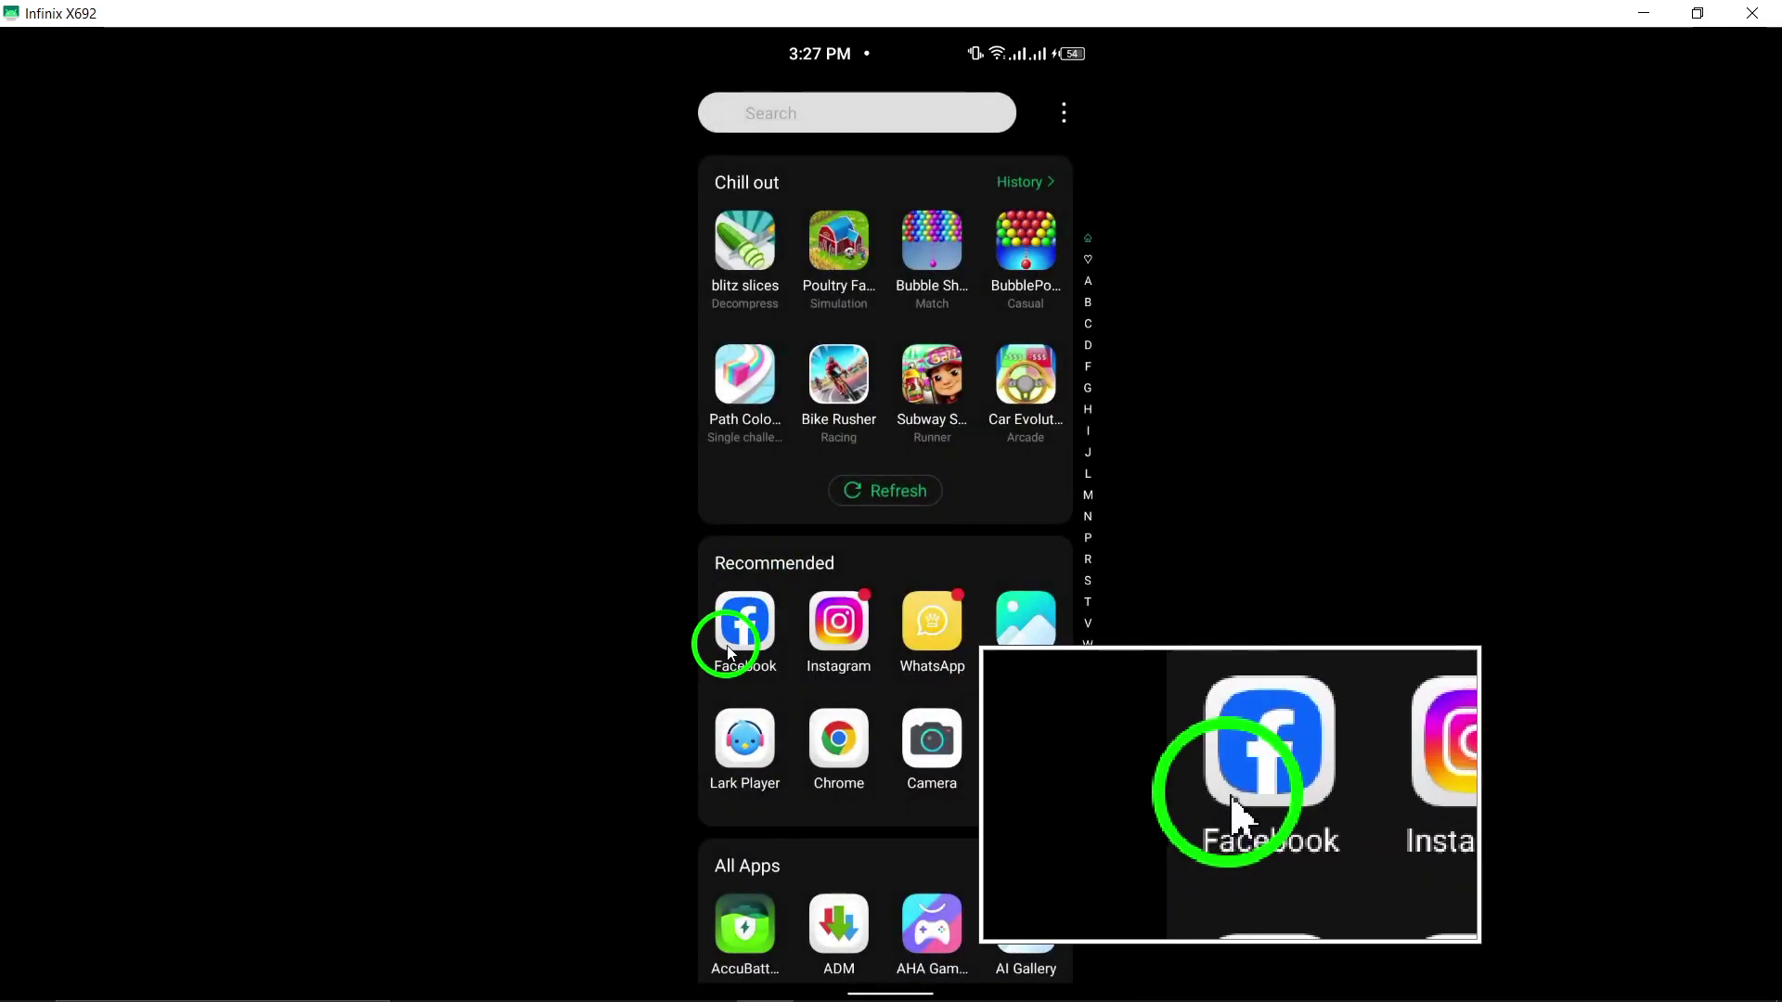
Step: Launch Facebook and show its main menu of shortcuts
{"action": "left_click", "coordinate": [727, 651]}
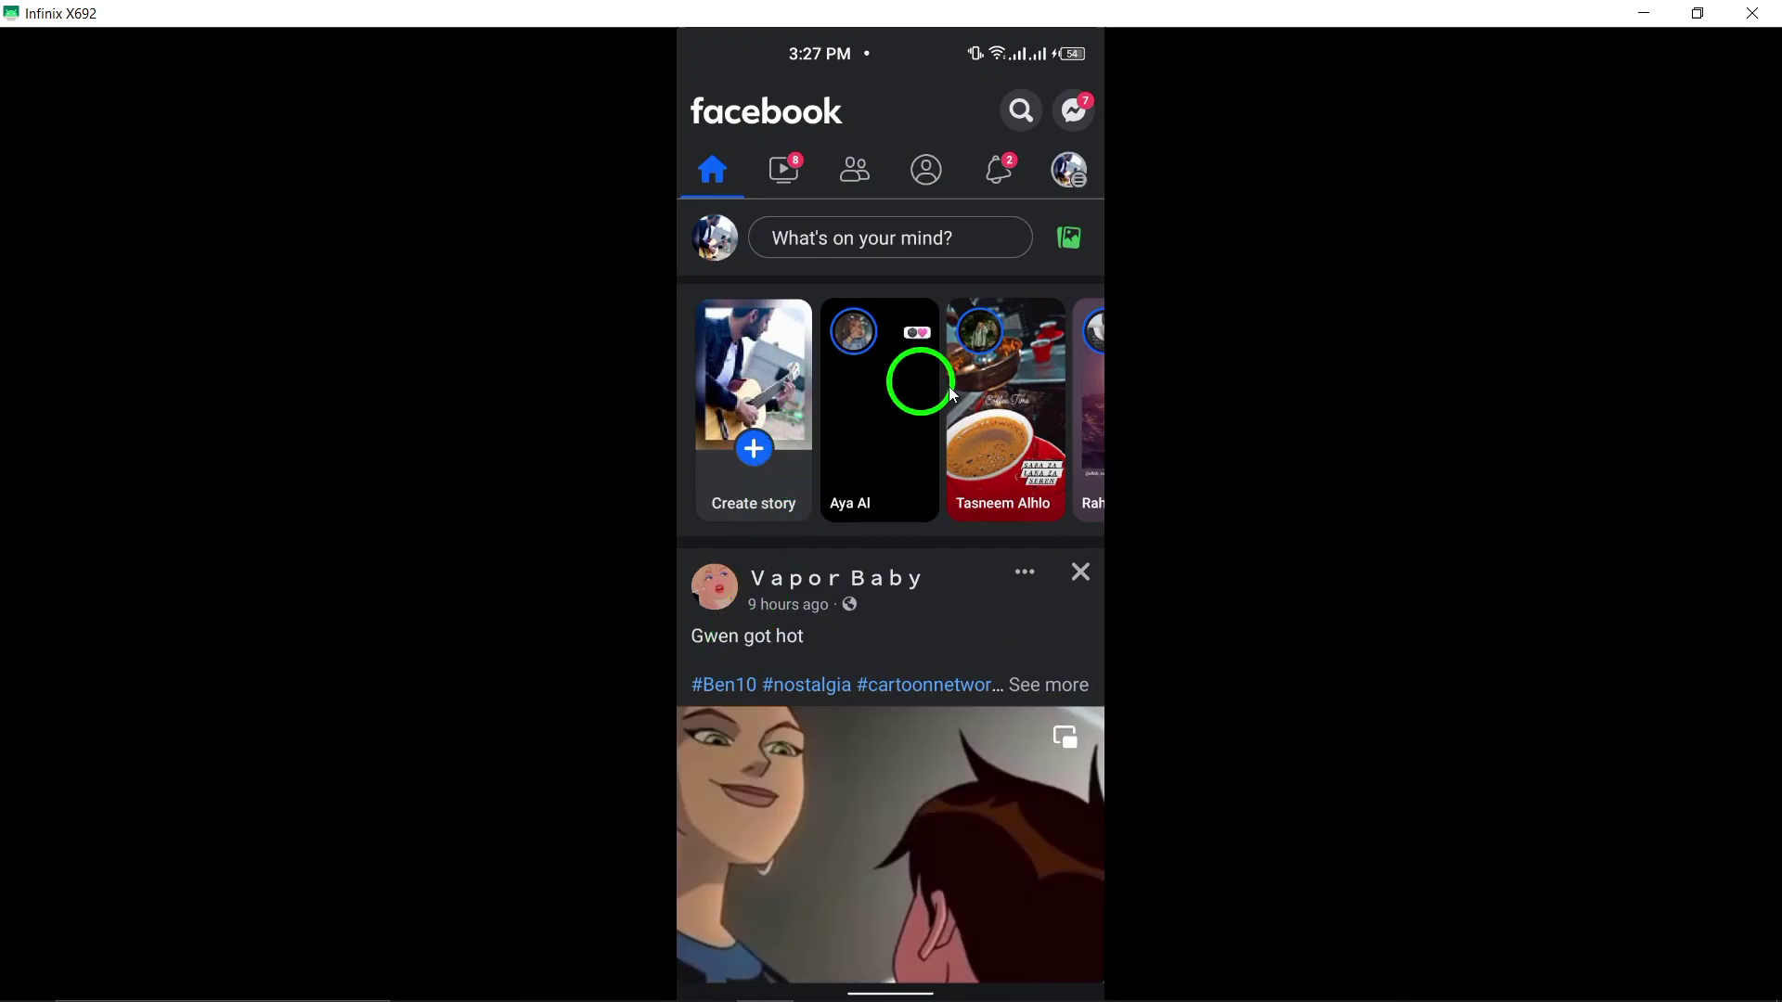
{"action": "left_click", "coordinate": [1067, 178]}
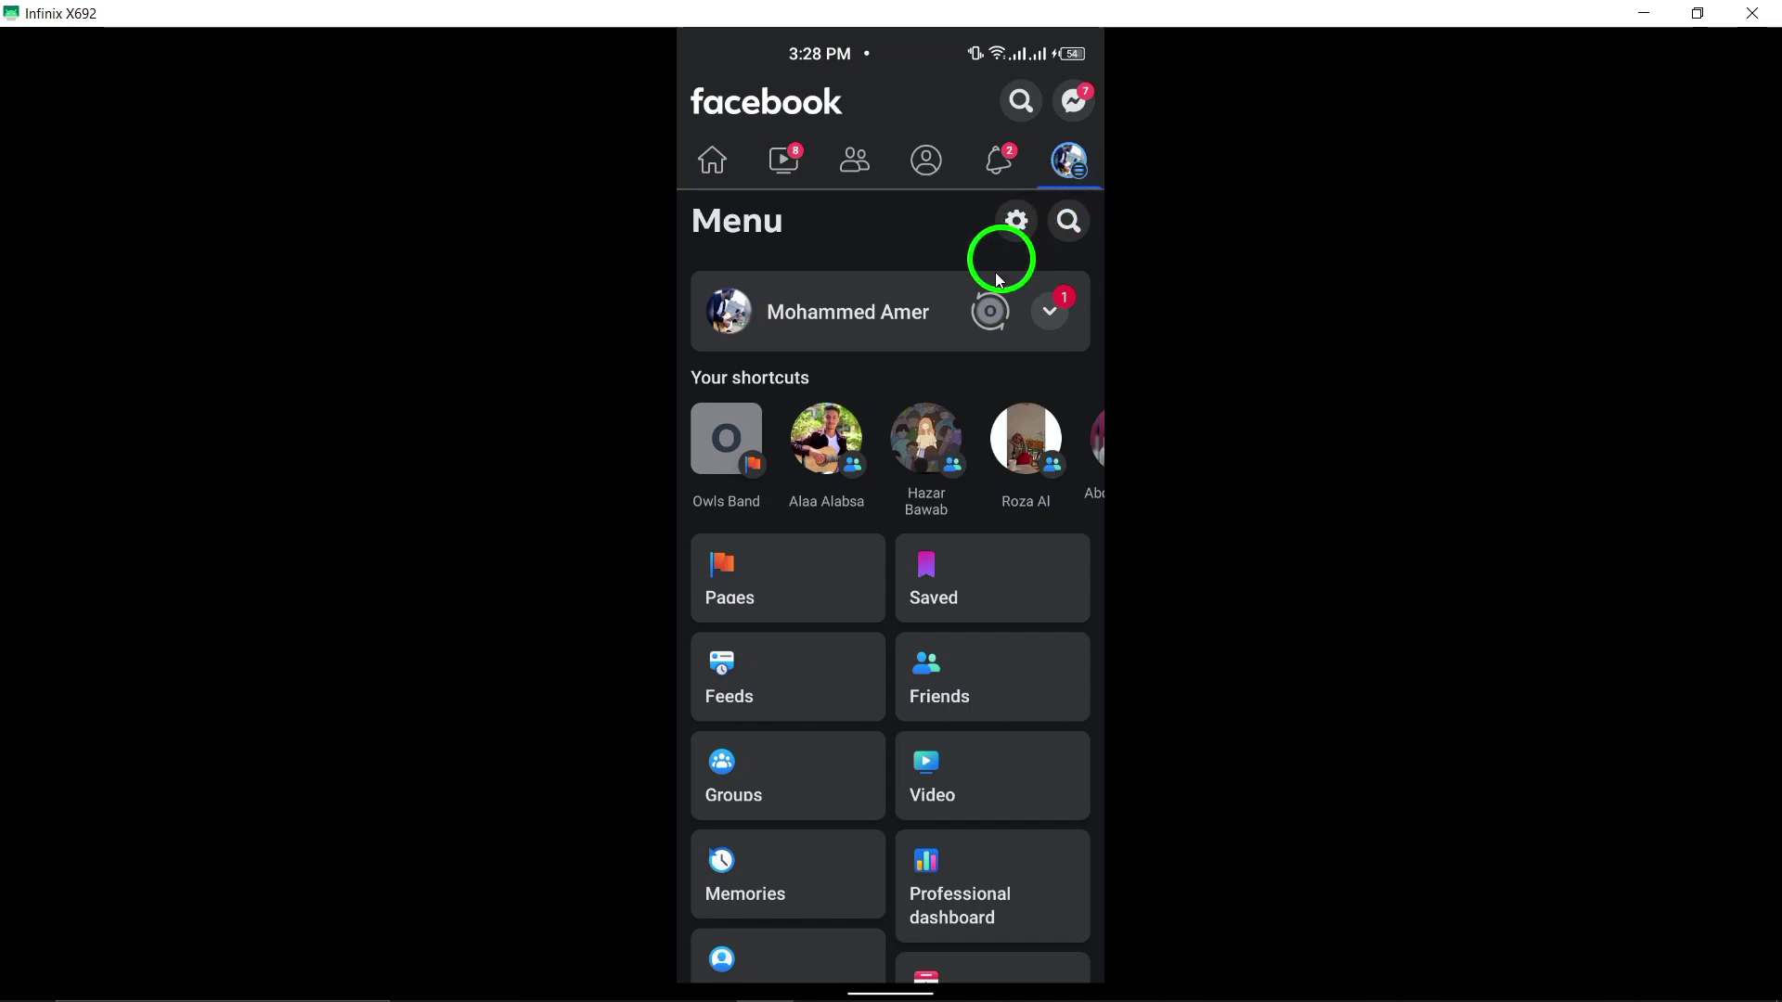
{"action": "left_click_drag", "start_coordinate": [860, 639], "coordinate": [899, 445]}
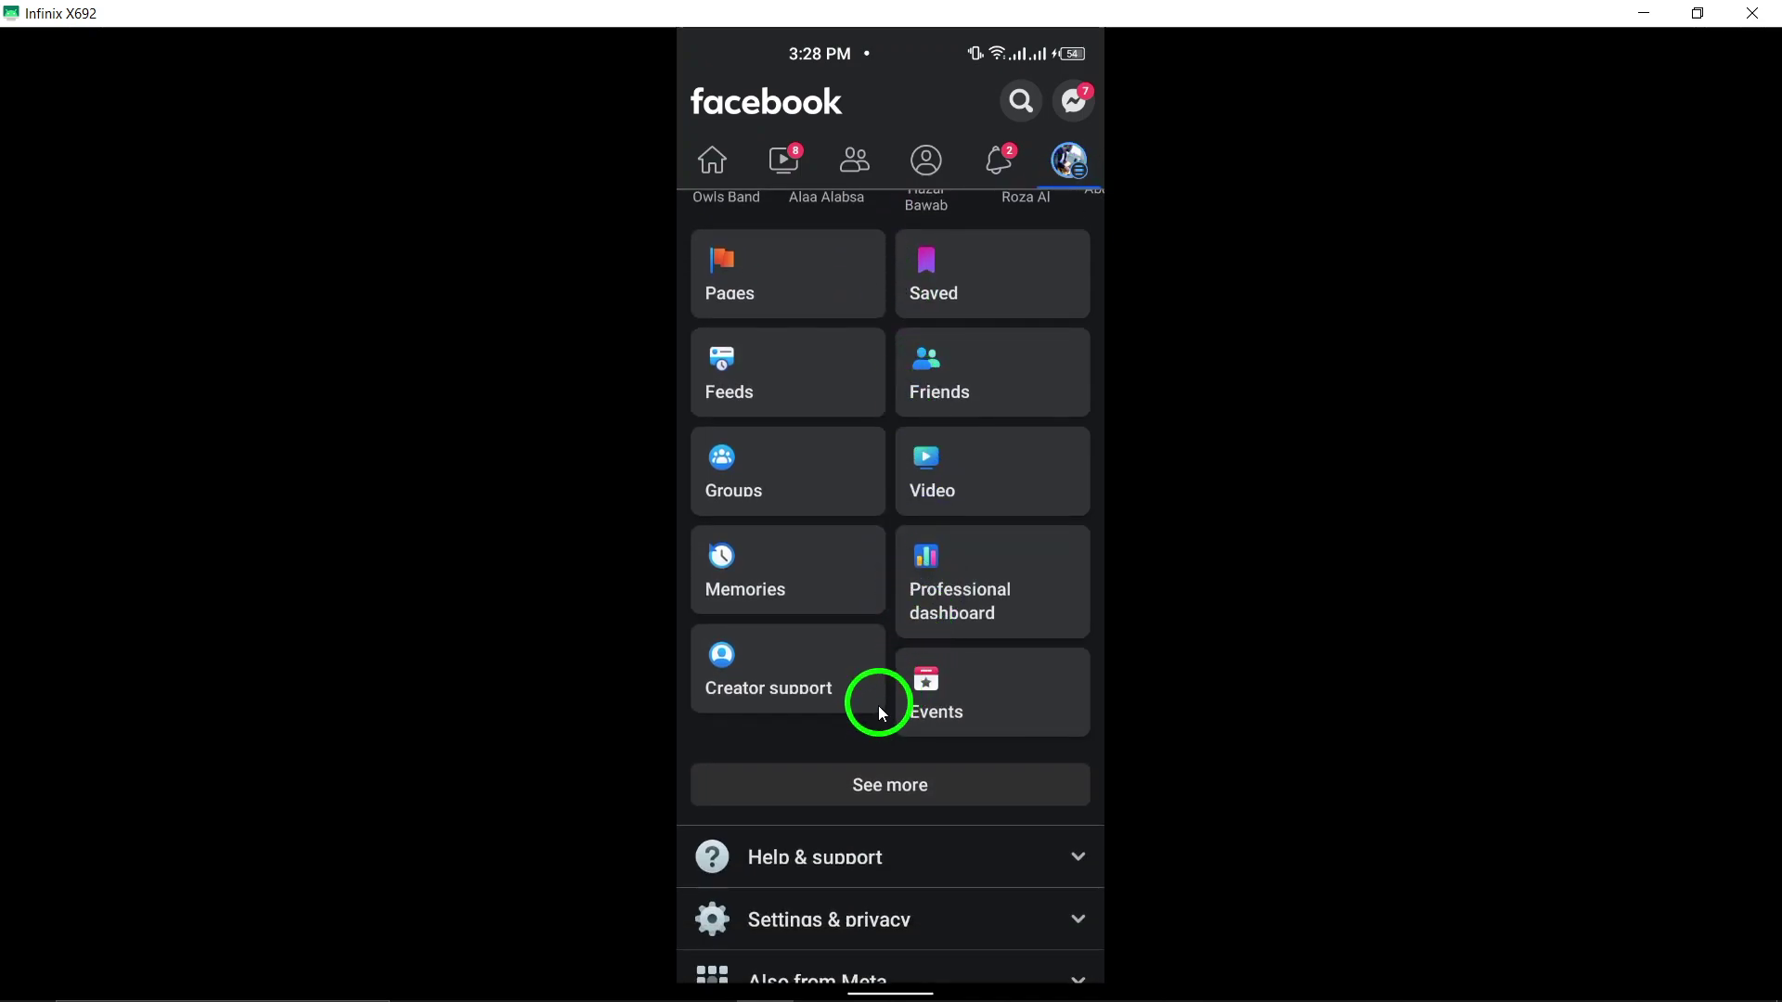
Step: Switch to acting as the Owls Band page from the Pages list
{"action": "left_click", "coordinate": [722, 276]}
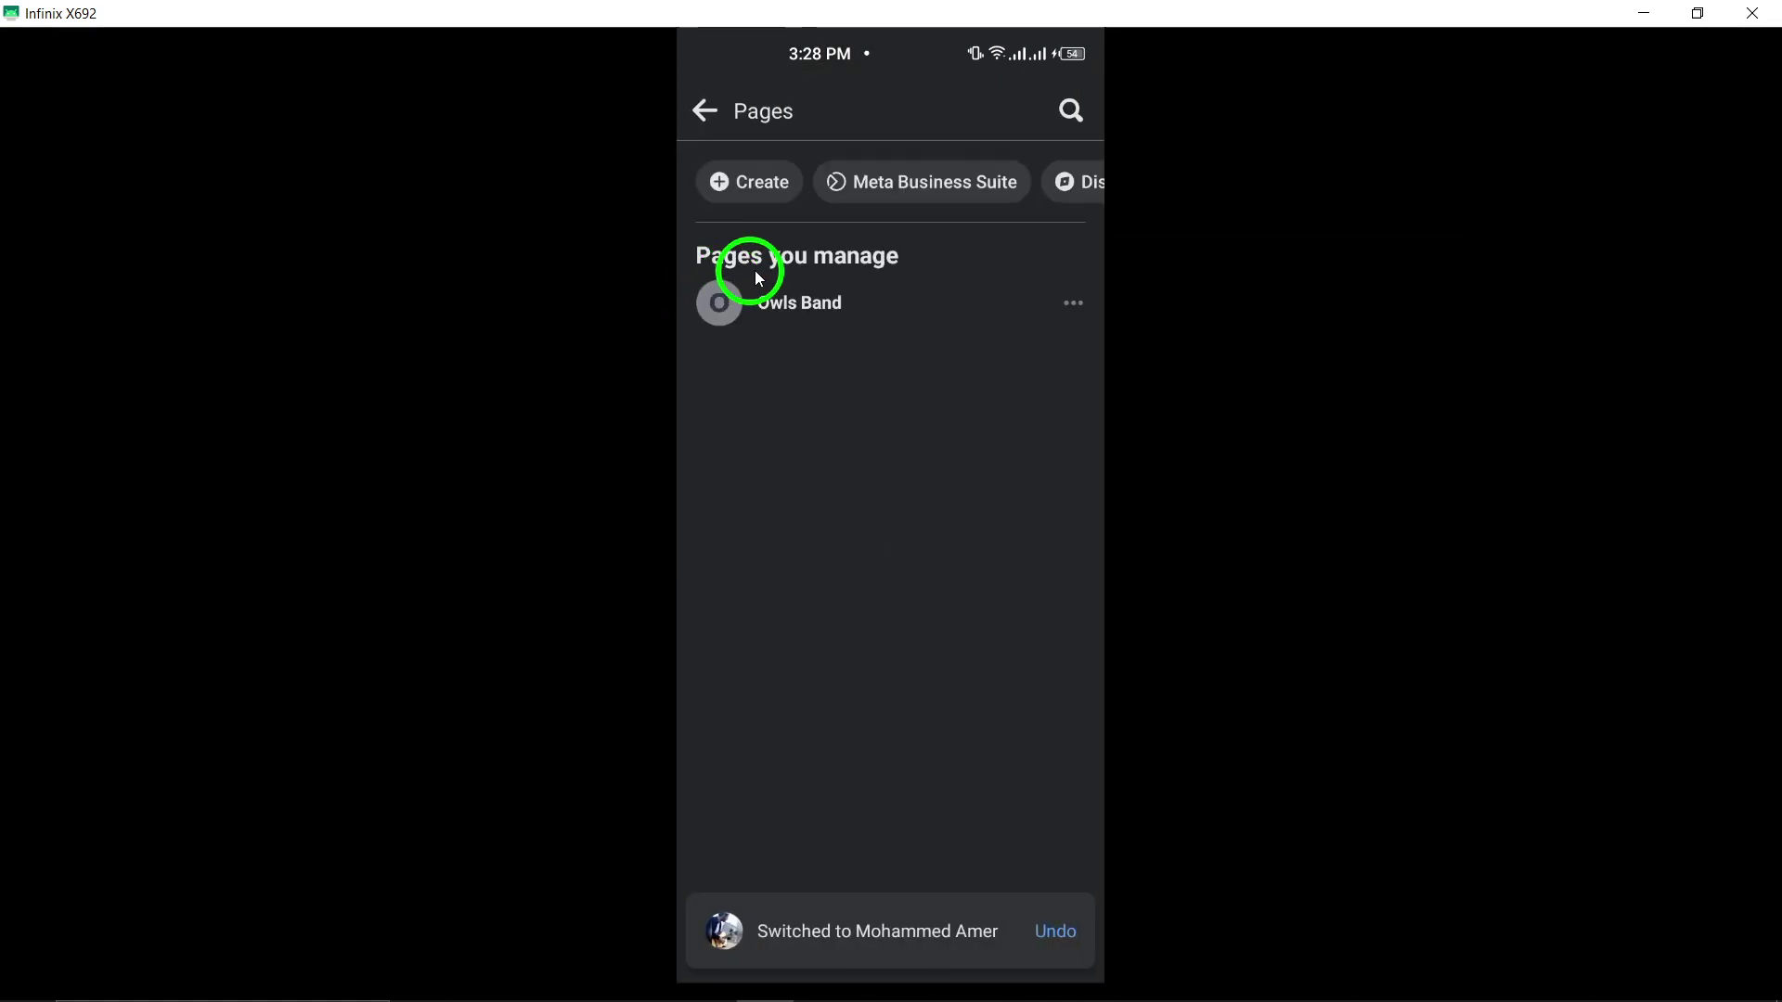
{"action": "left_click", "coordinate": [816, 304]}
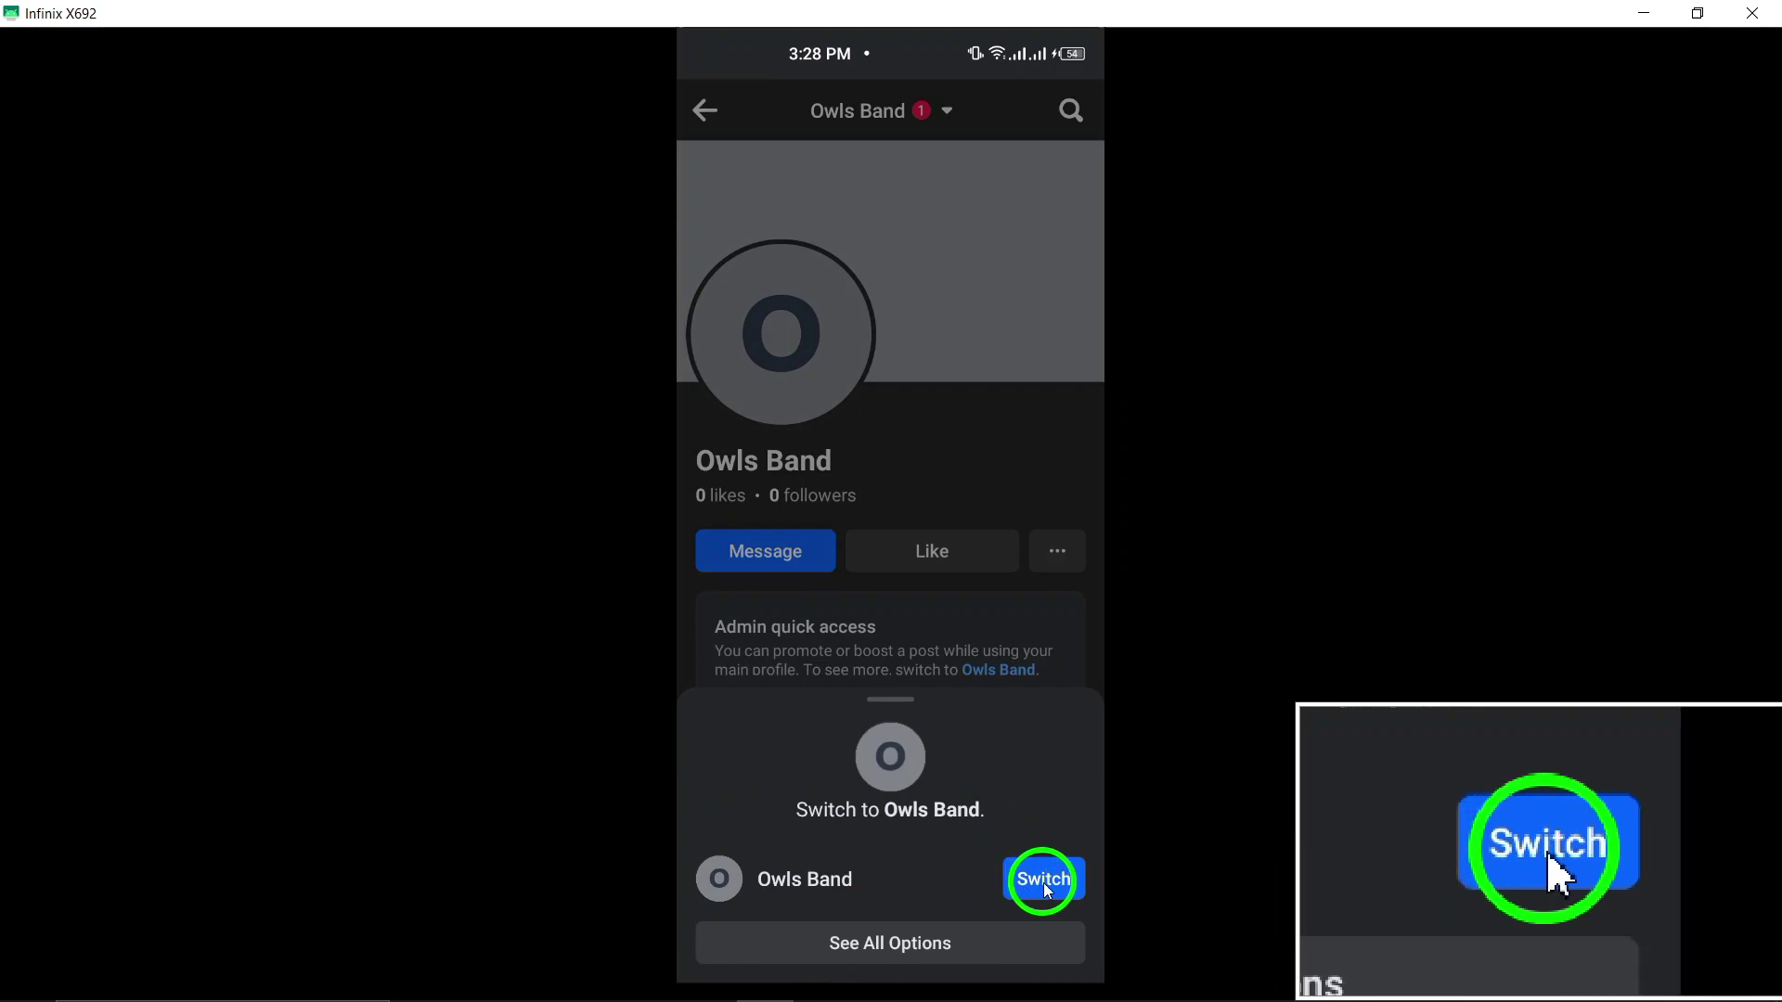
{"action": "left_click", "coordinate": [1042, 882]}
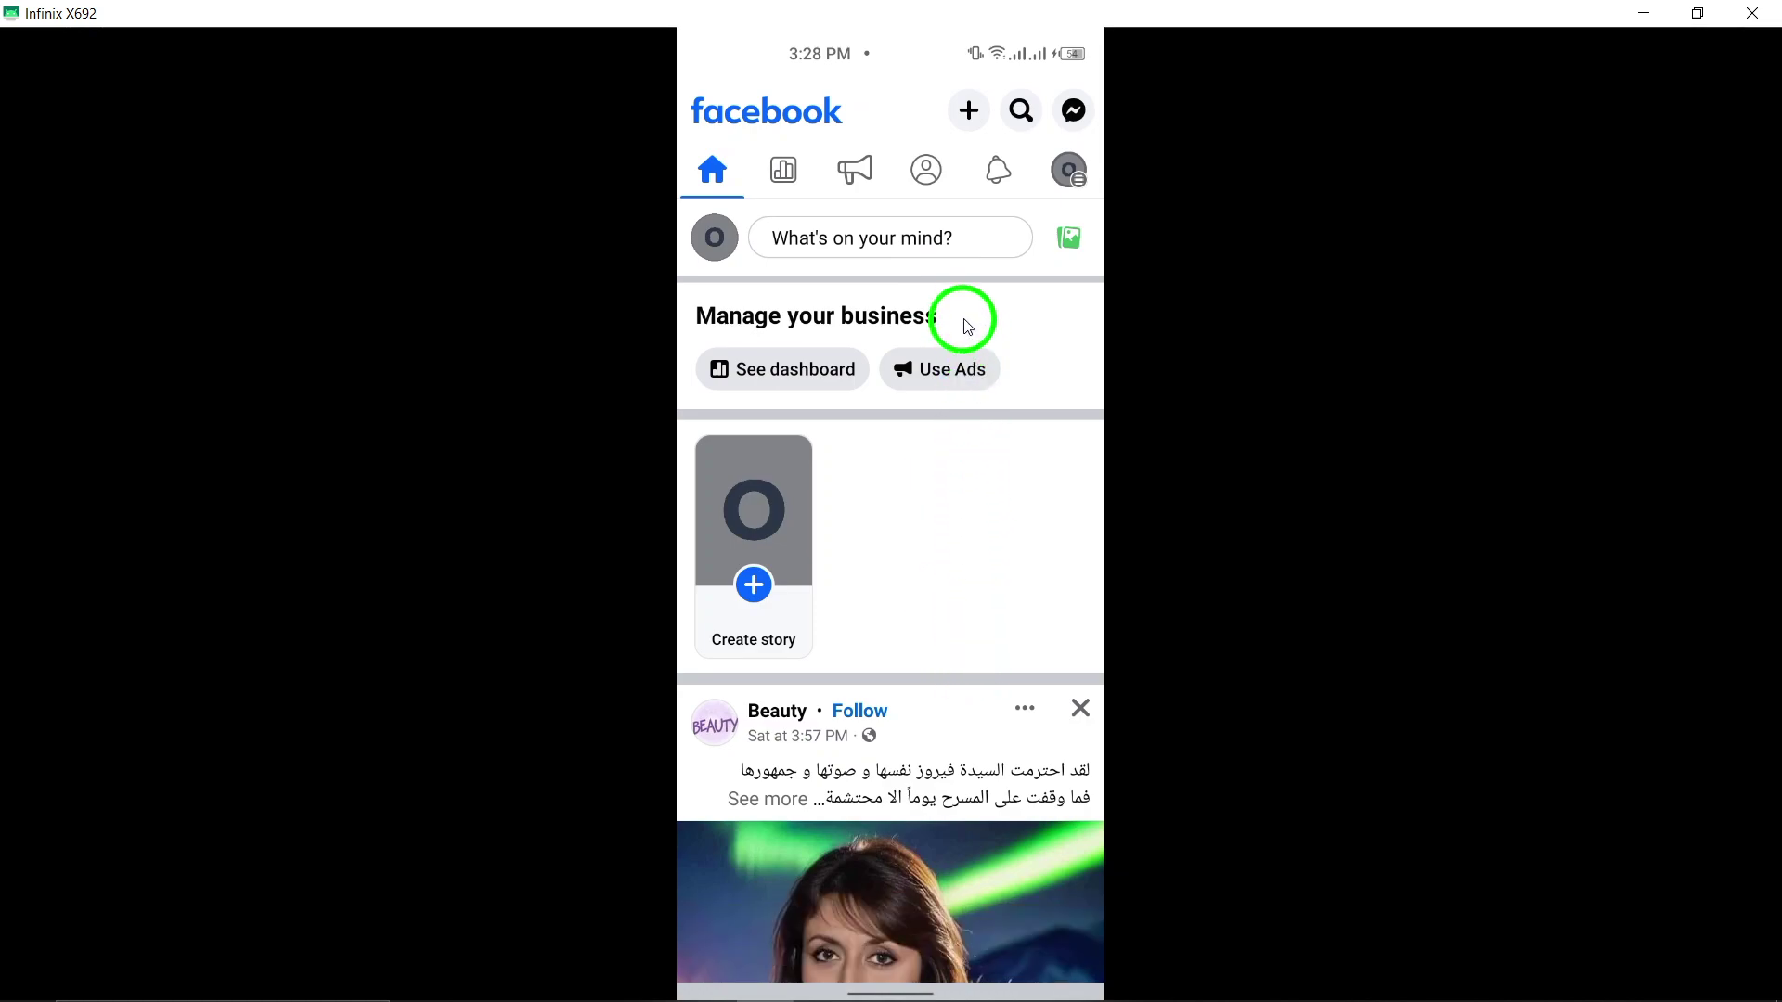
Step: Open Owls Band's Page details from Settings & privacy
{"action": "left_click", "coordinate": [1067, 174]}
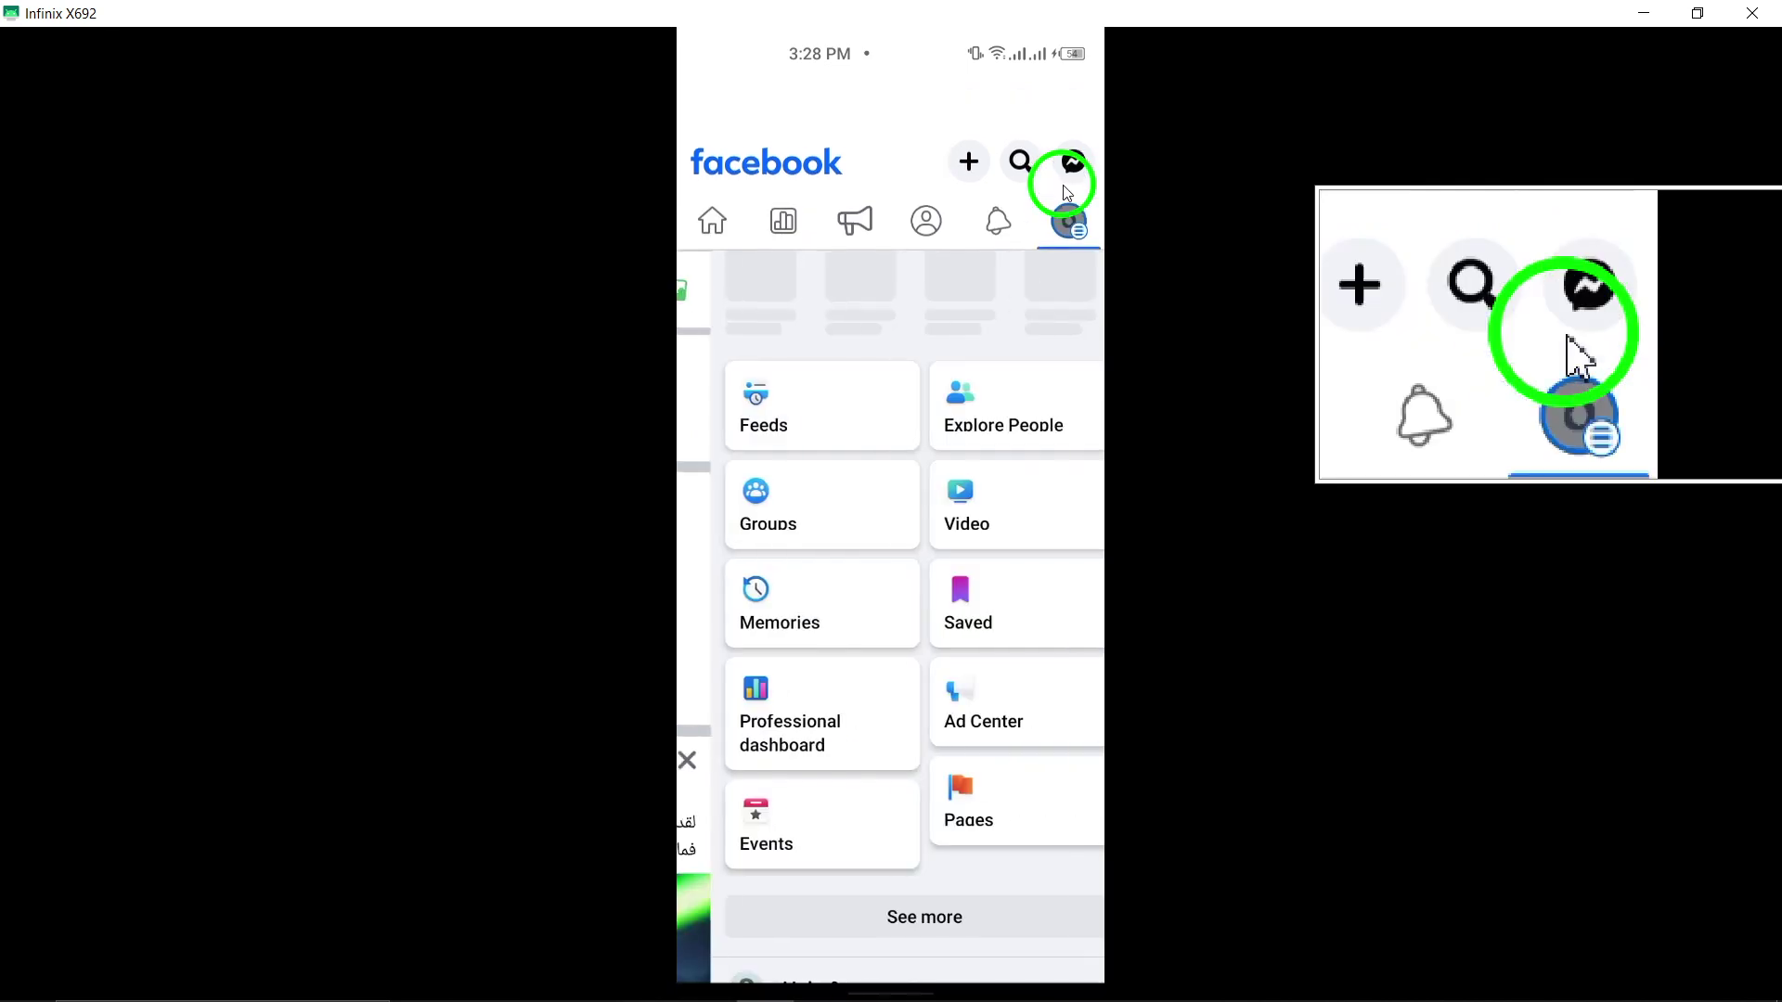
{"action": "left_click", "coordinate": [1016, 221]}
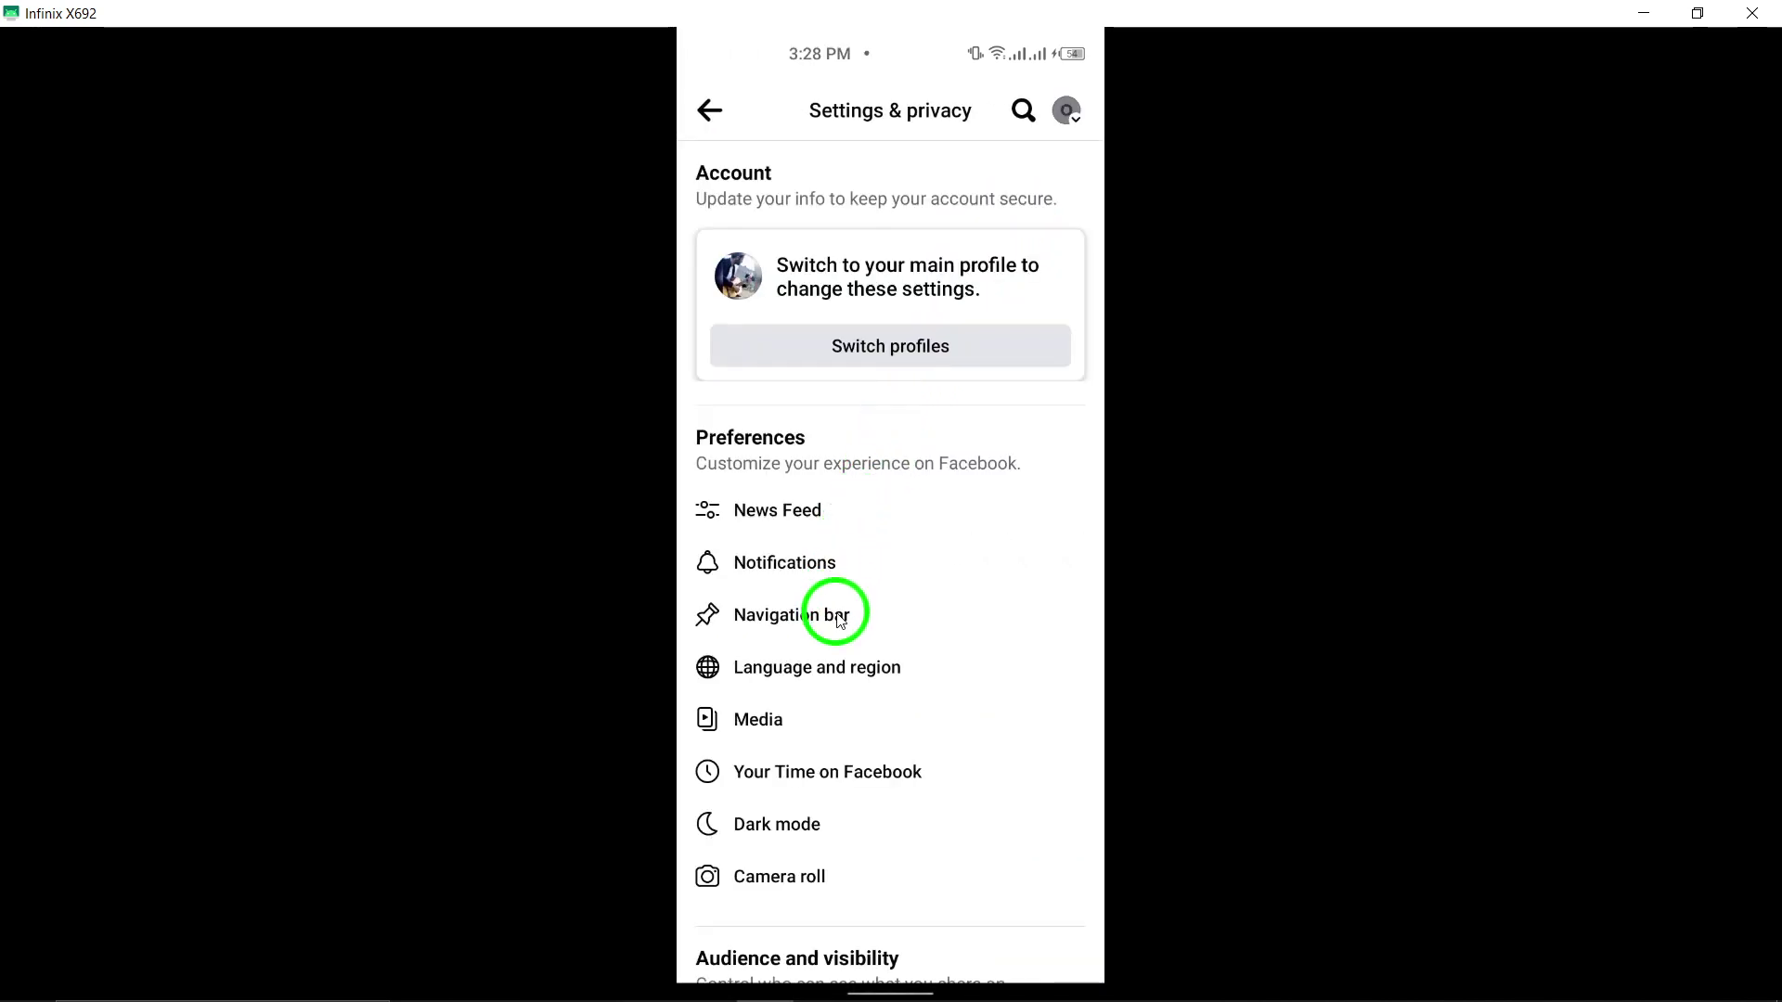
{"action": "left_click_drag", "start_coordinate": [835, 617], "coordinate": [906, 179]}
{"action": "left_click", "coordinate": [825, 641]}
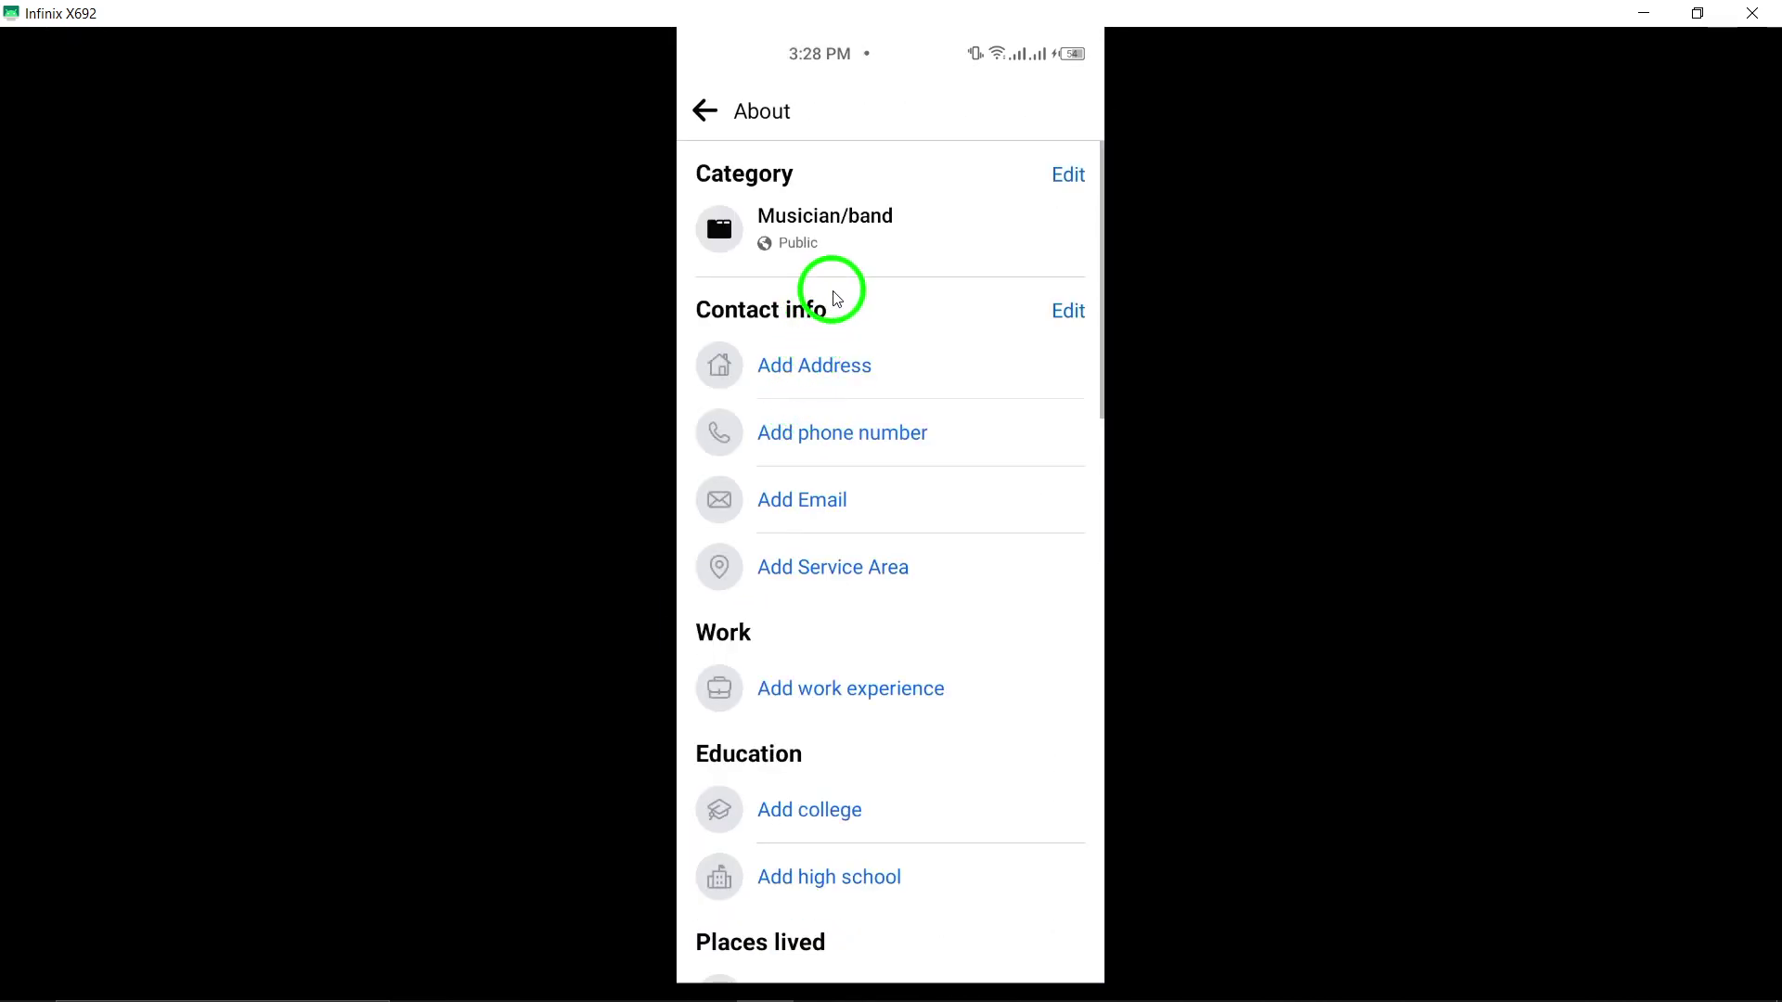
{"action": "scroll", "coordinate": [919, 424], "scroll_direction": "down", "scroll_amount": 3}
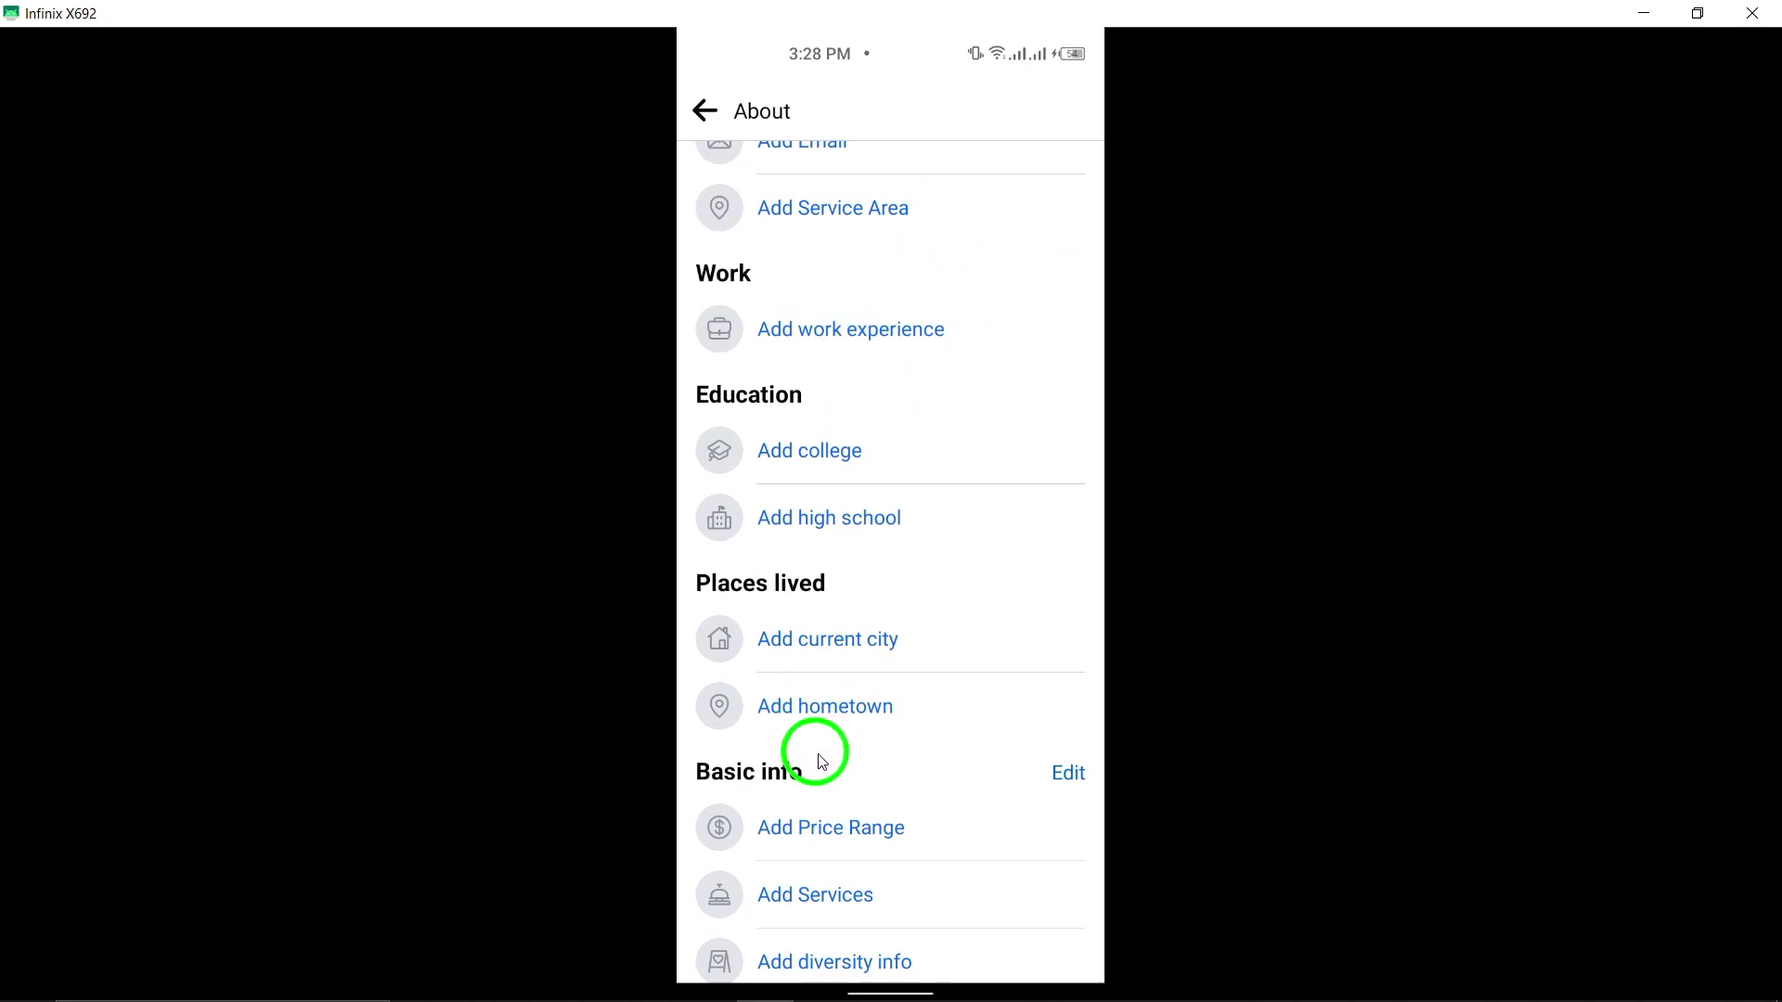
{"action": "scroll", "coordinate": [846, 717], "scroll_direction": "down", "scroll_amount": 3}
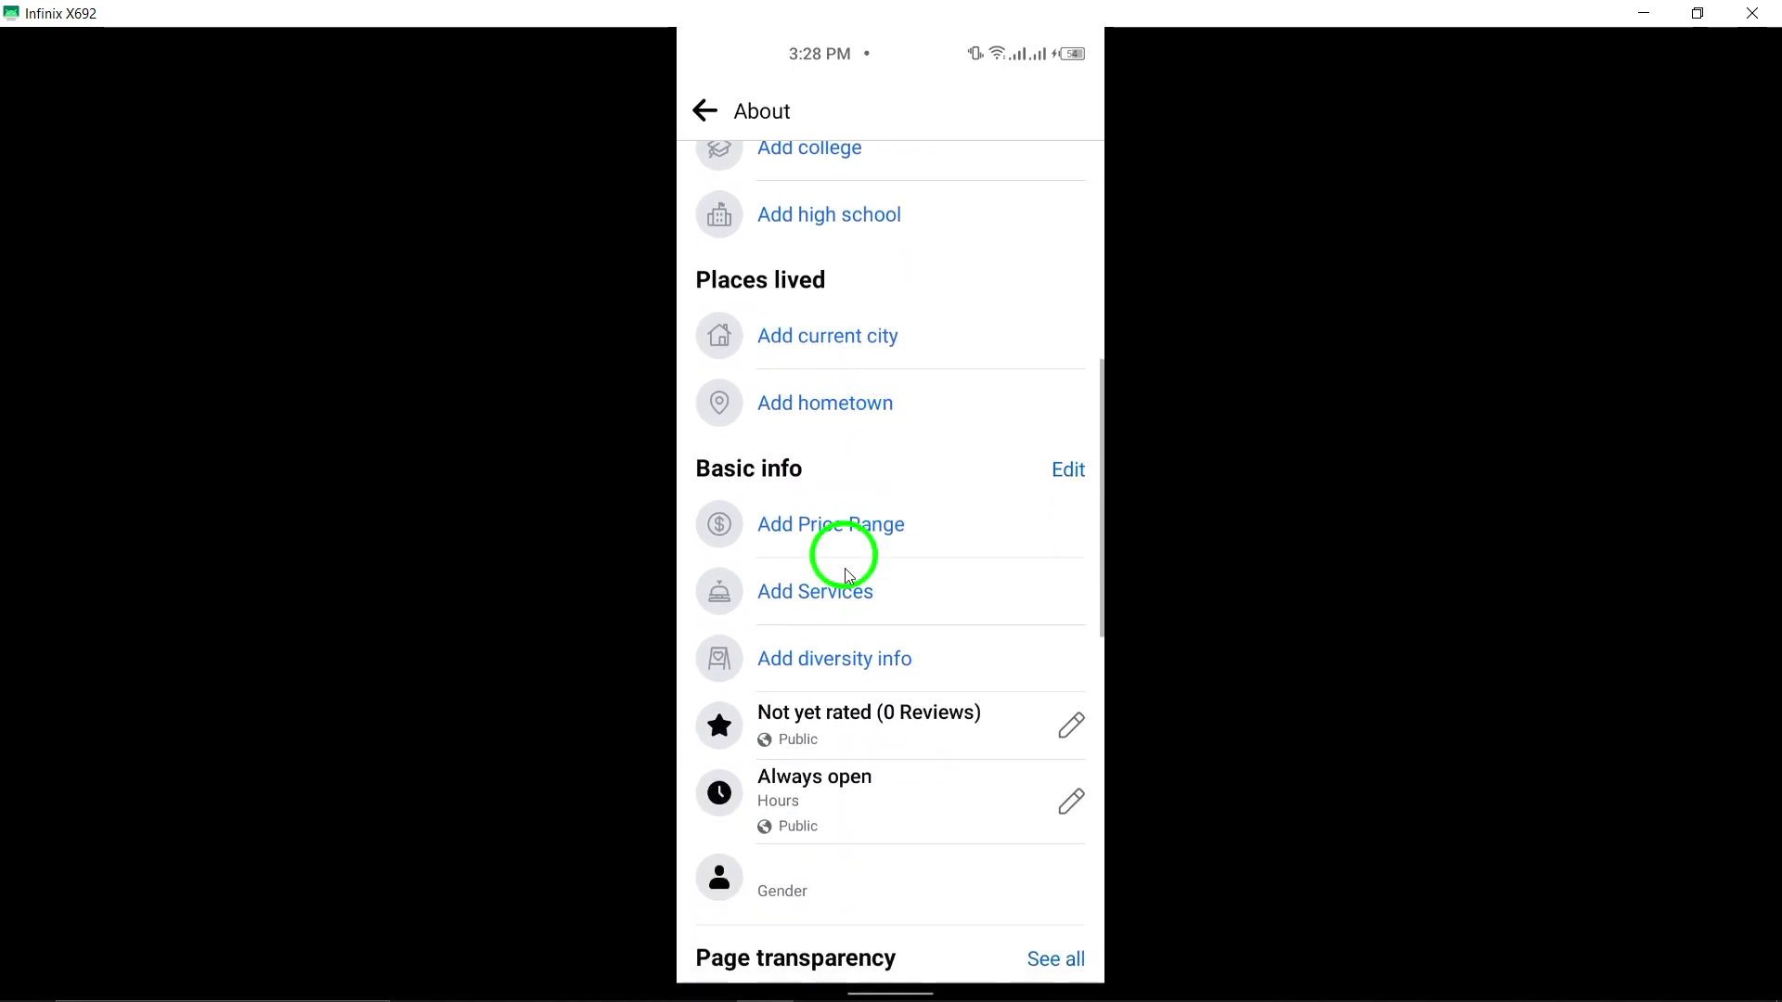
{"action": "scroll", "coordinate": [845, 557], "scroll_direction": "down", "scroll_amount": 2}
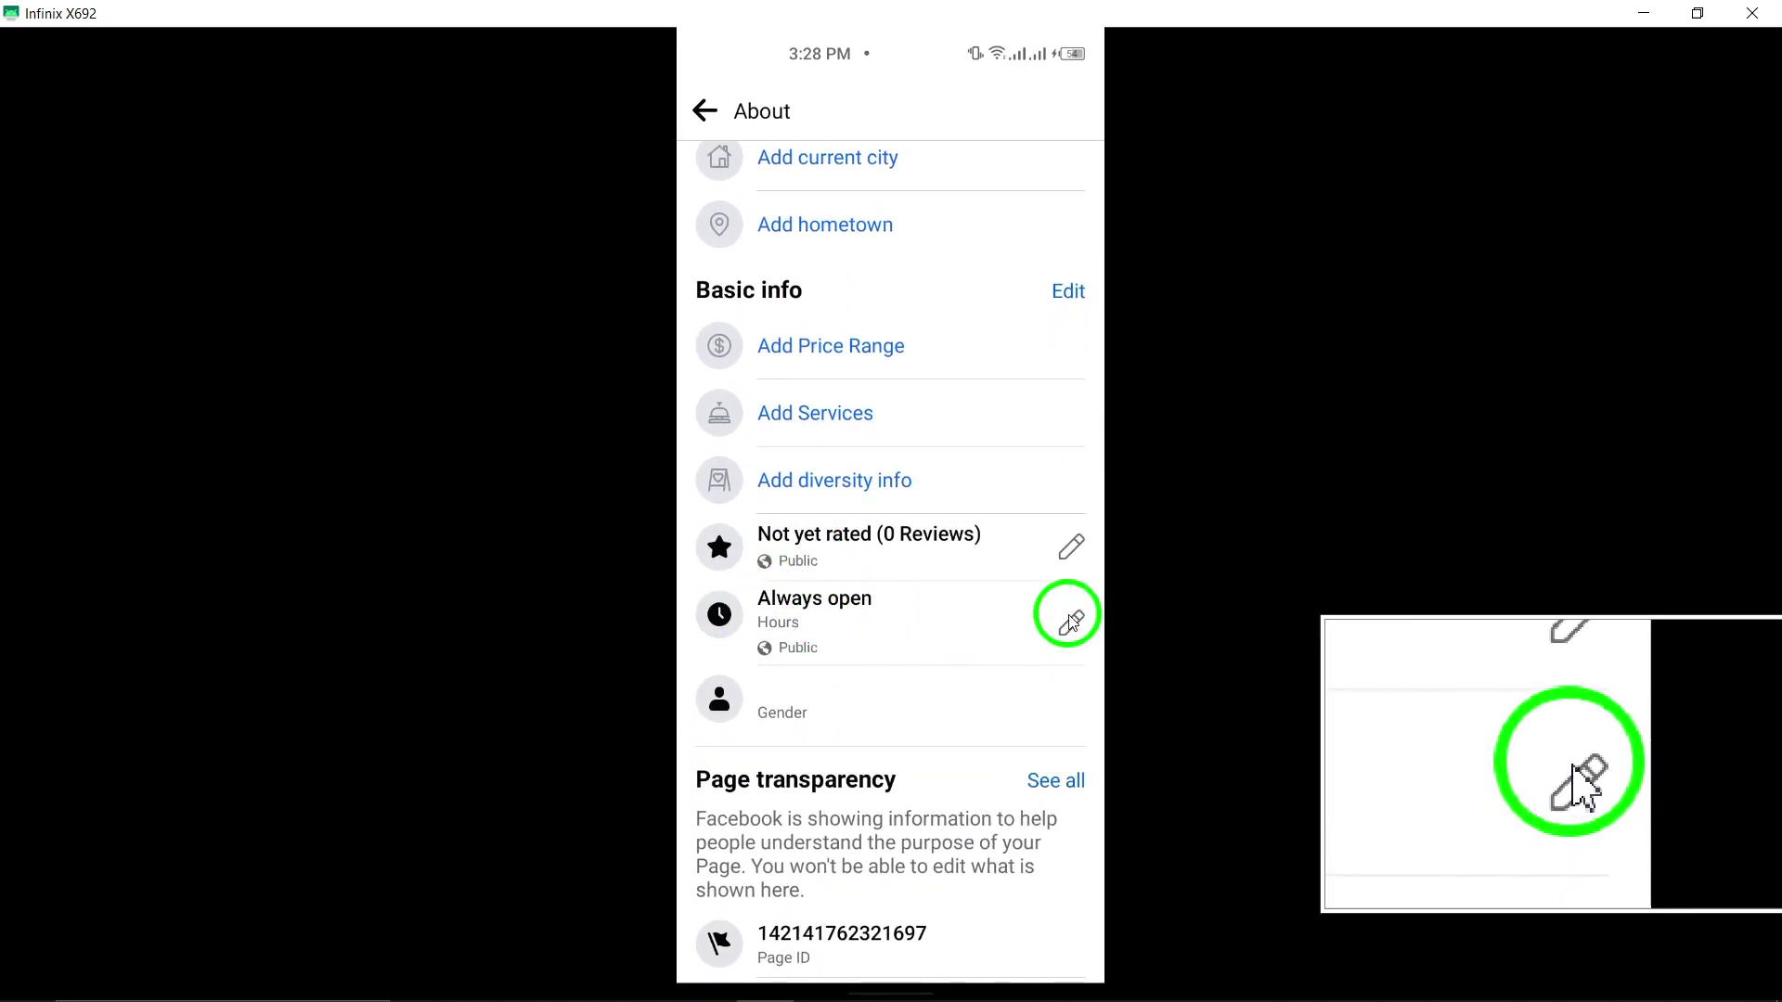
Step: Open the hours editor for the page's 'Always open' setting
{"action": "left_click", "coordinate": [1068, 623]}
Step: Change the page hours from Always Open to 'No Hours Available' and save
{"action": "left_click", "coordinate": [808, 219]}
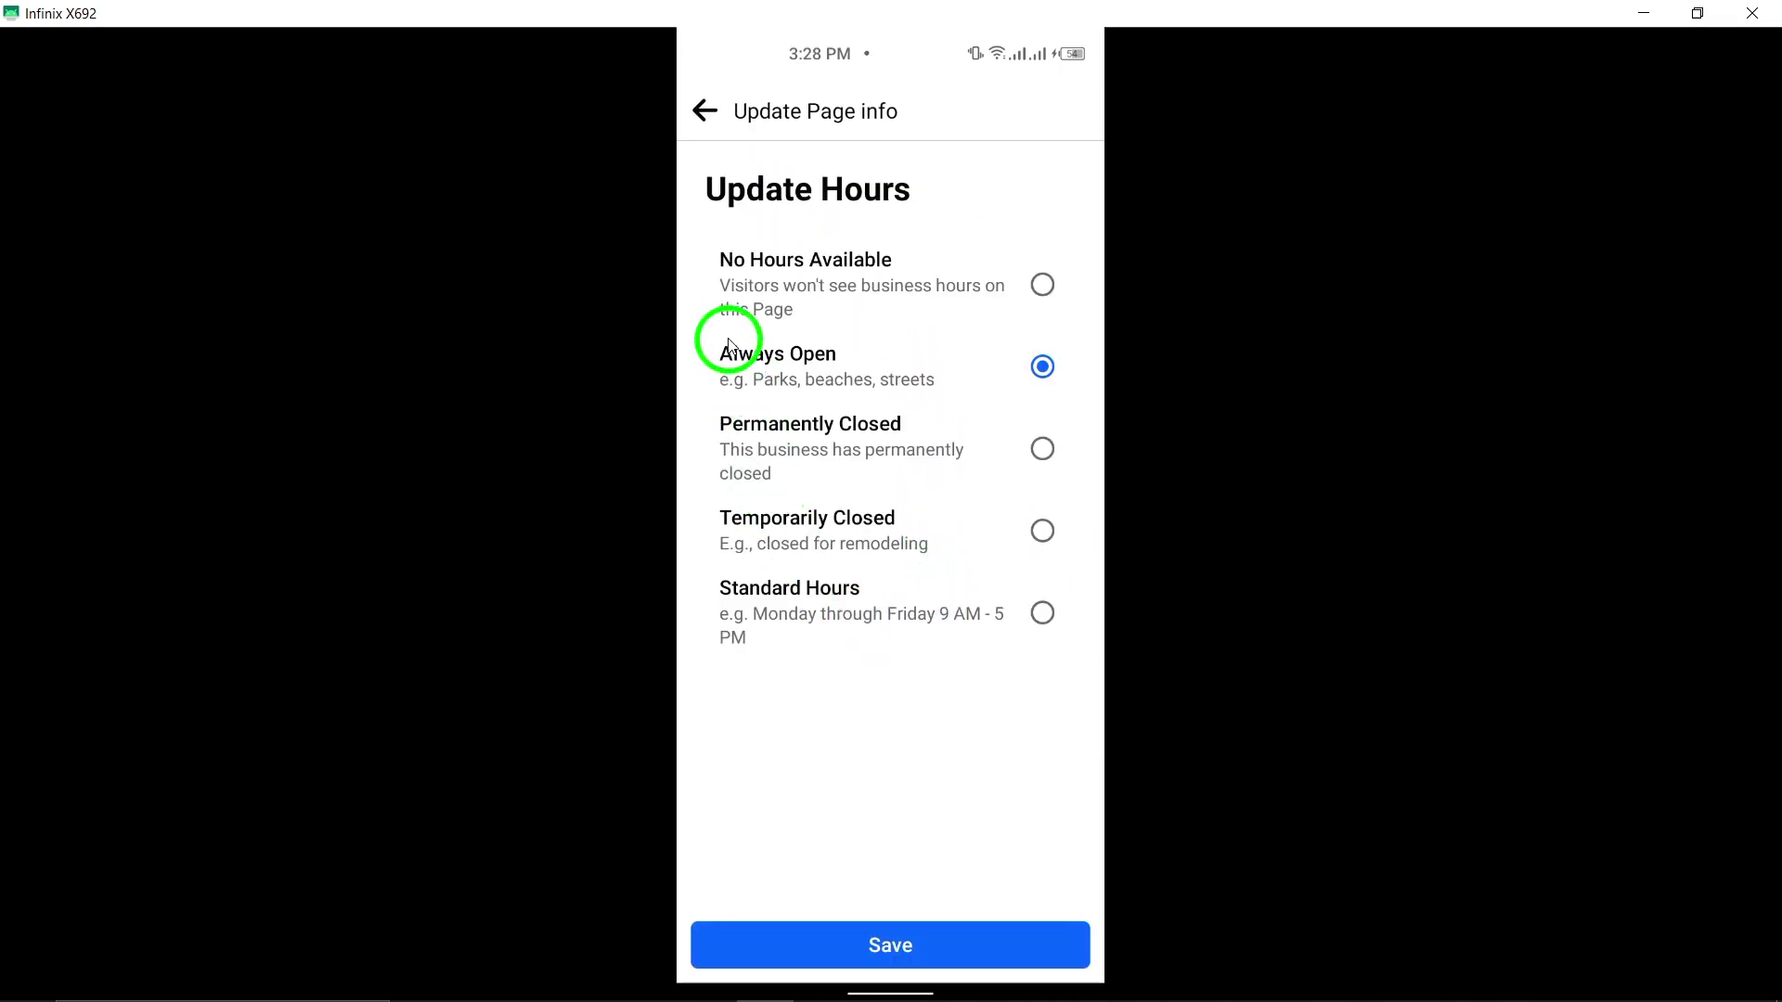
{"action": "left_click", "coordinate": [1035, 287]}
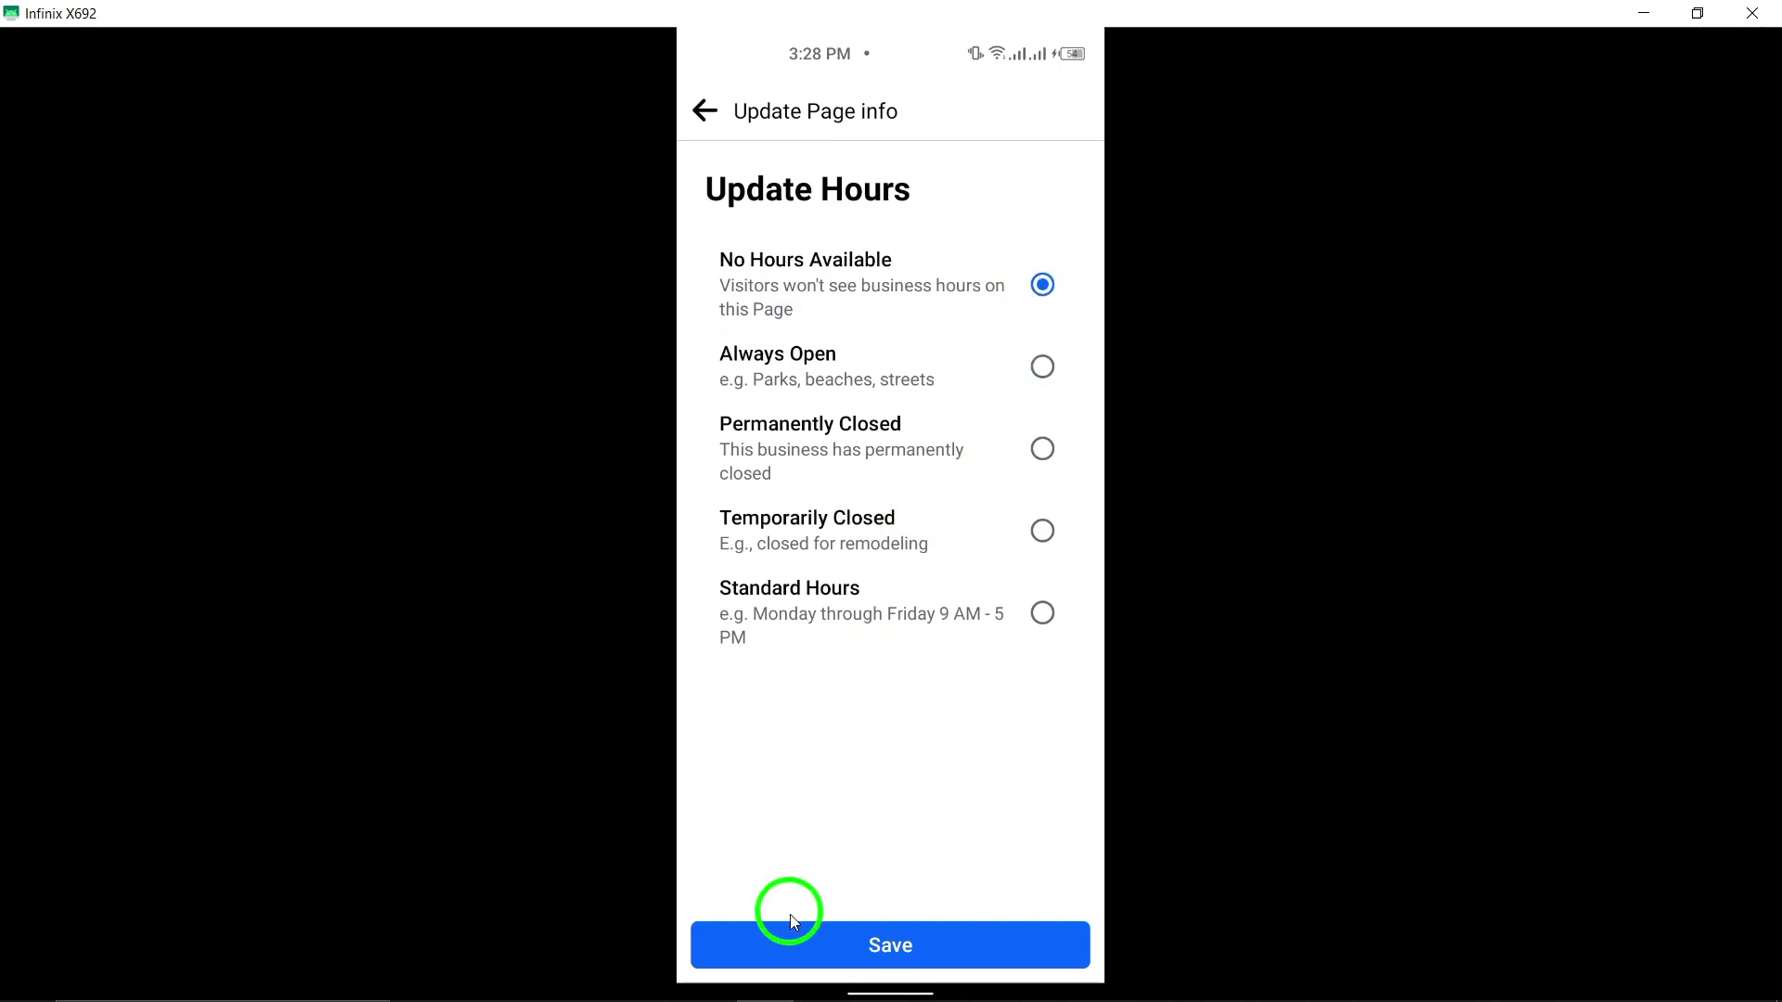
{"action": "left_click", "coordinate": [893, 945]}
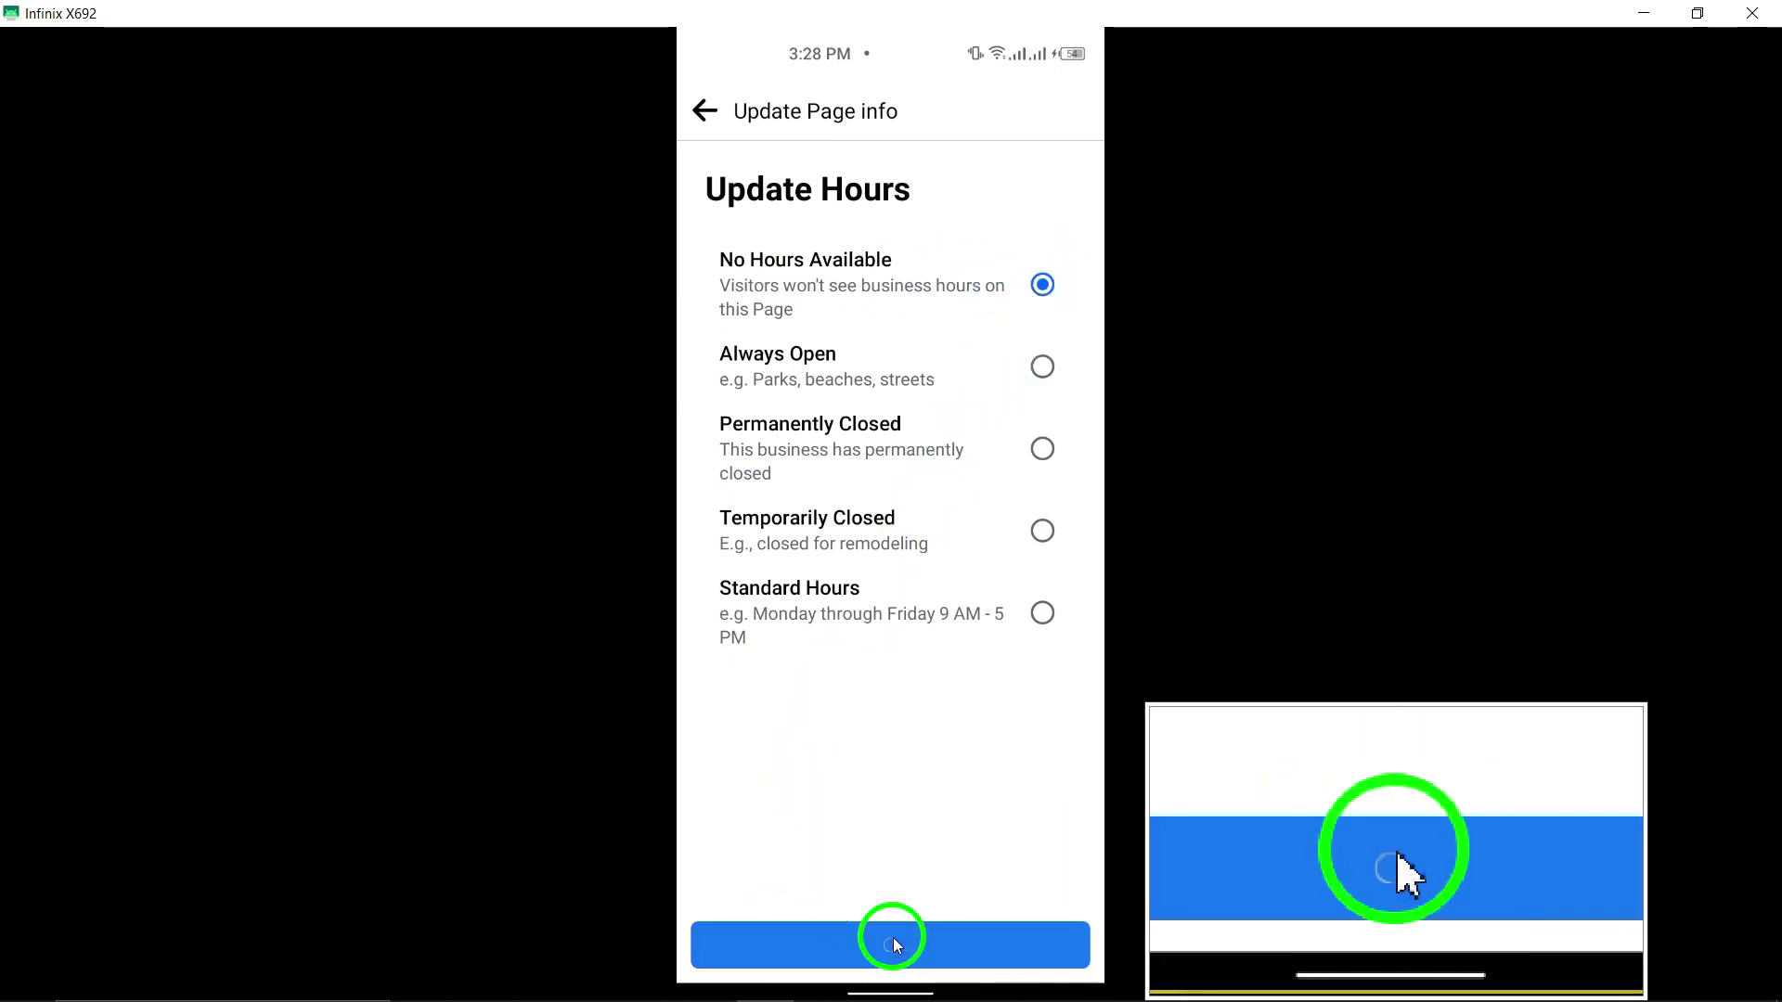
{"action": "left_click", "coordinate": [887, 252]}
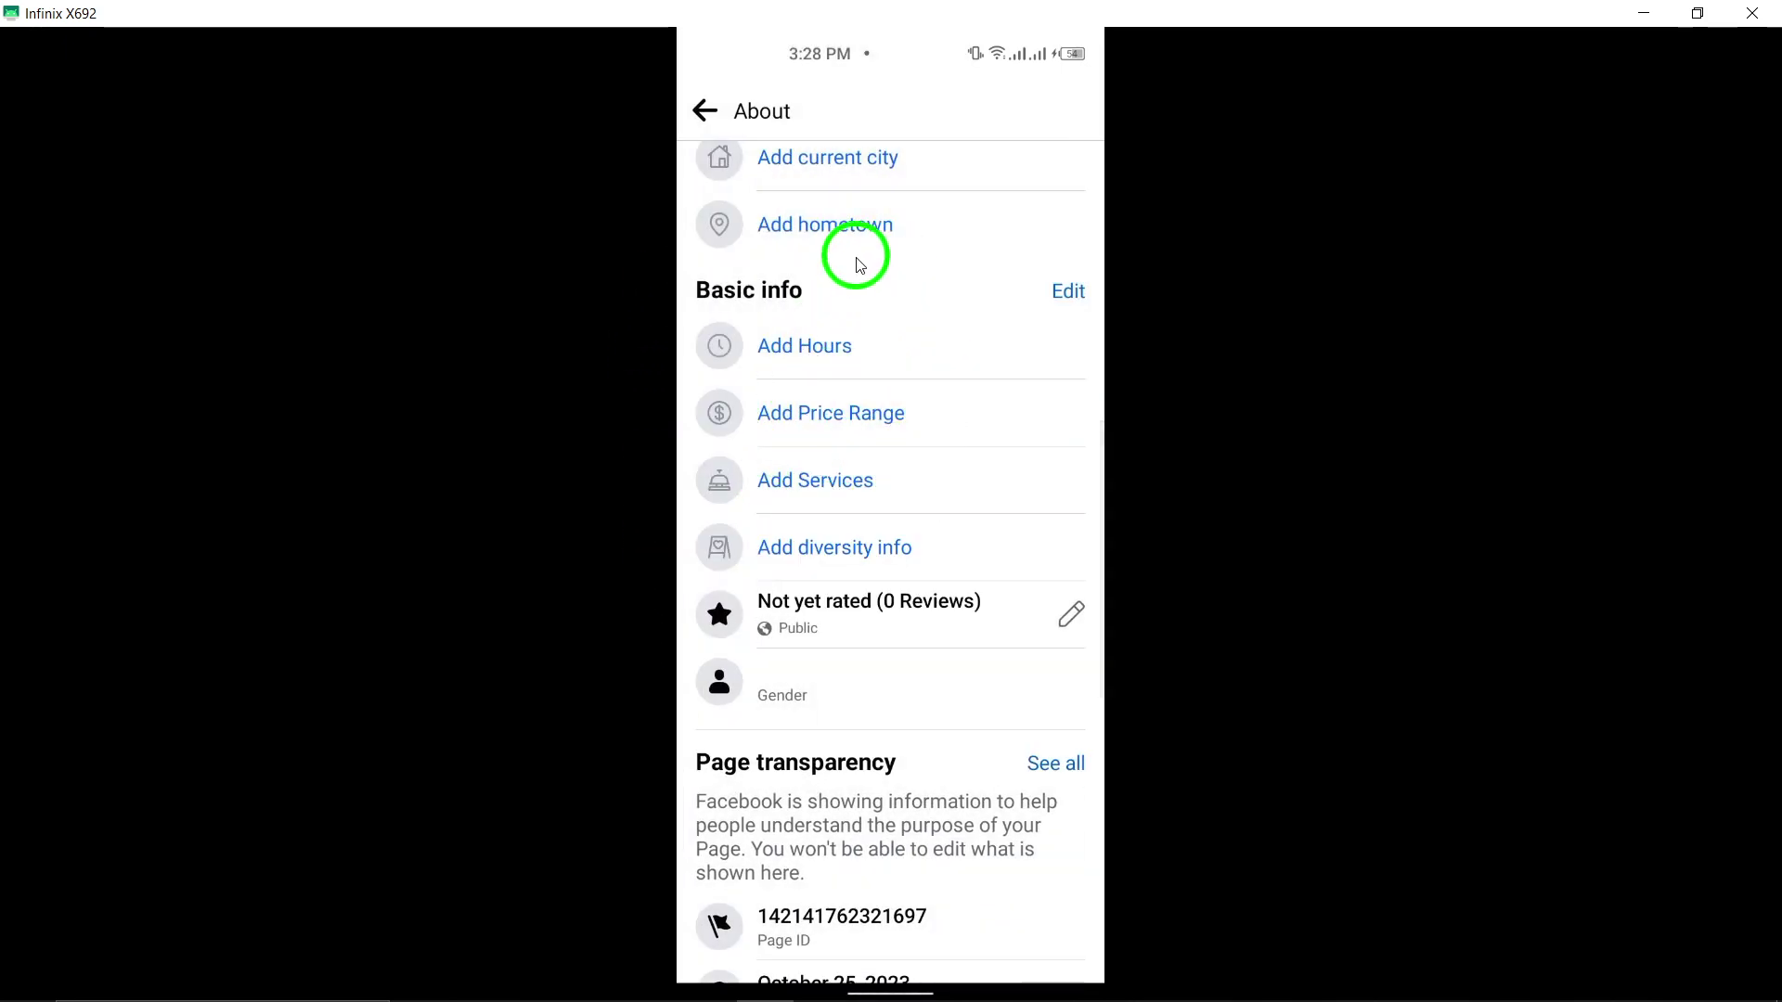
Step: Reopen Facebook and return to the Owls Band main menu, closing the account switcher
{"action": "left_click_drag", "start_coordinate": [898, 939], "coordinate": [902, 666]}
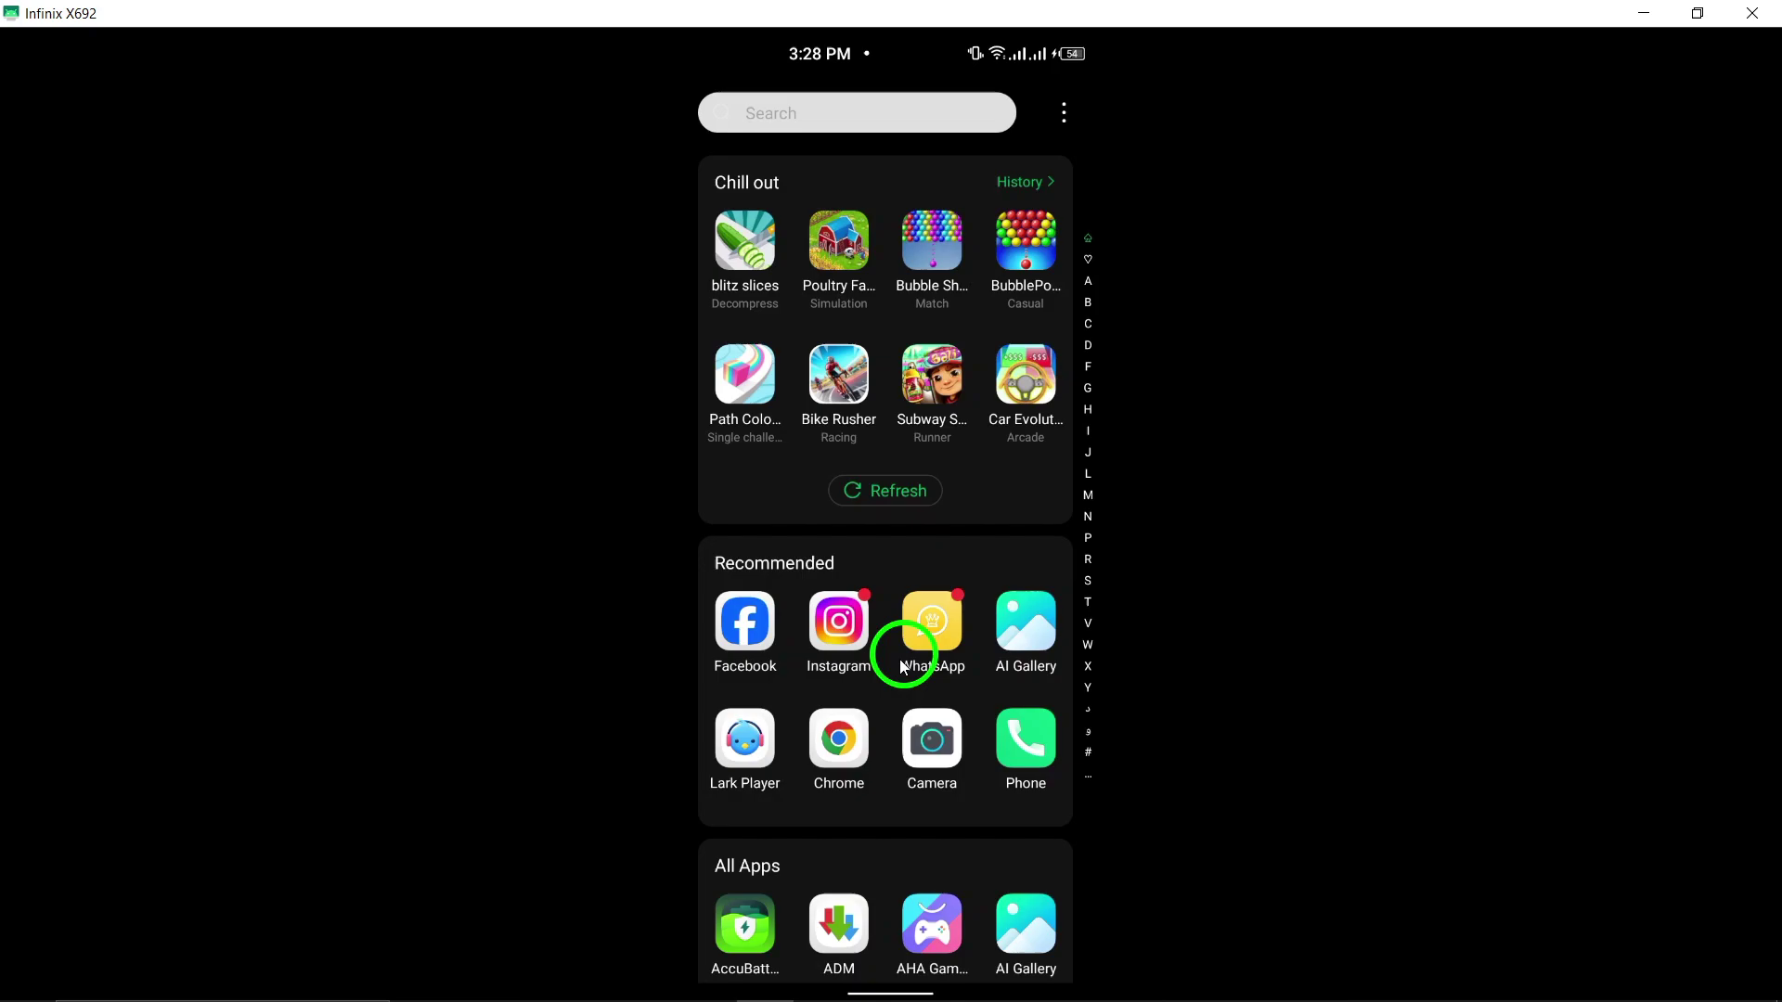
{"action": "left_click", "coordinate": [763, 627]}
{"action": "left_click", "coordinate": [701, 104]}
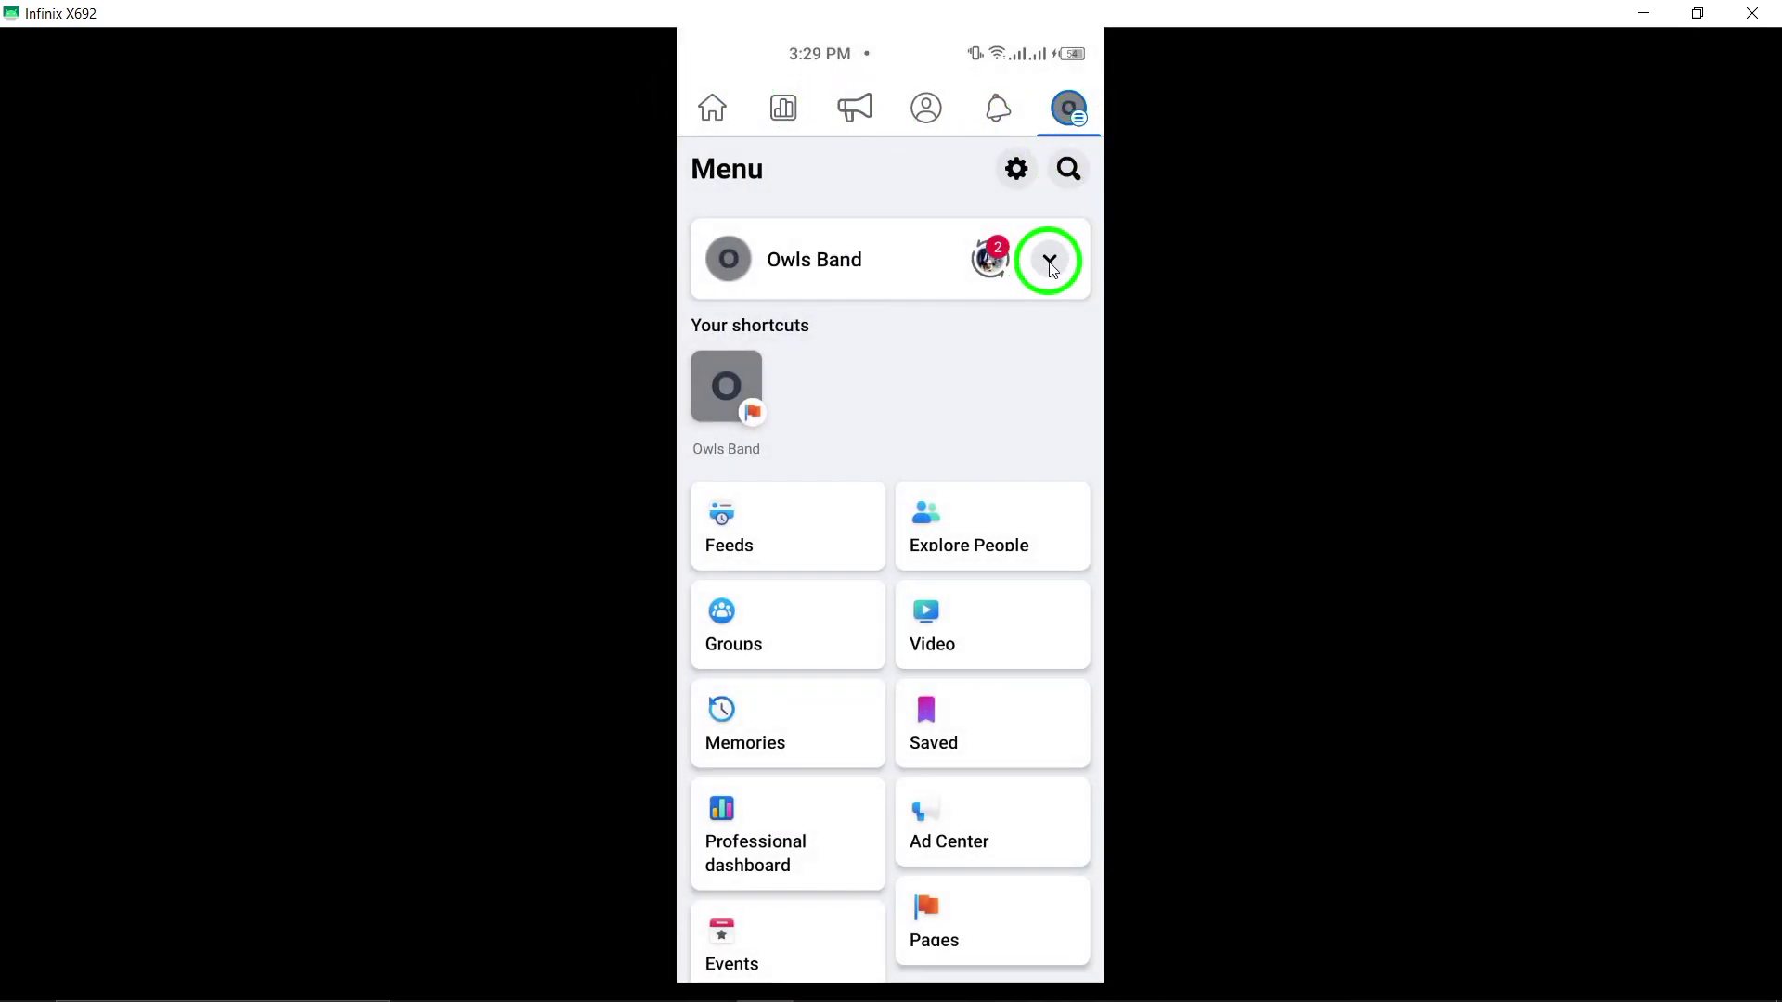
{"action": "left_click", "coordinate": [1050, 258]}
{"action": "left_click", "coordinate": [891, 786]}
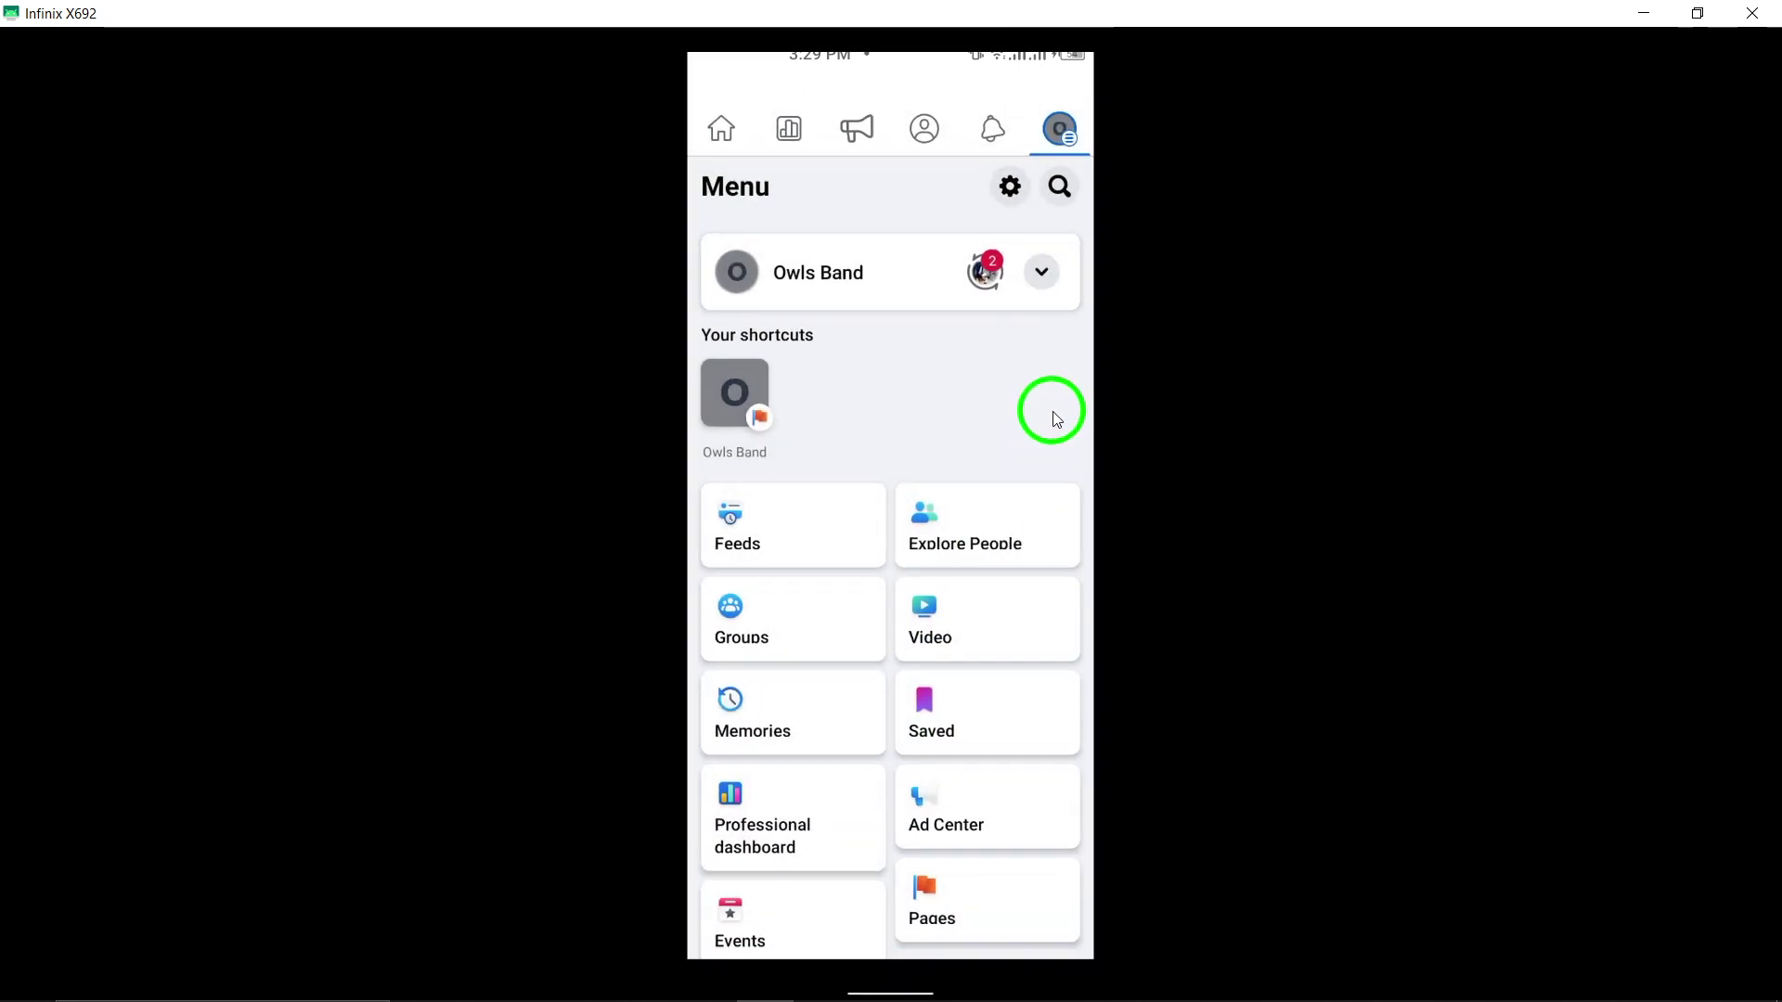